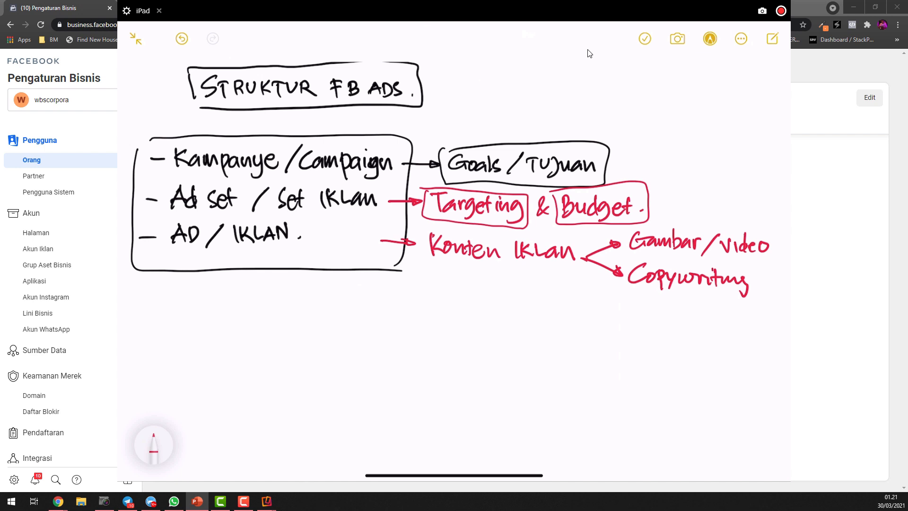
Open the Minuman Kekinian ad account from the business's ad accounts in Ads Manager and dismiss the additional-information notice
drag(268, 11, 907, 48)
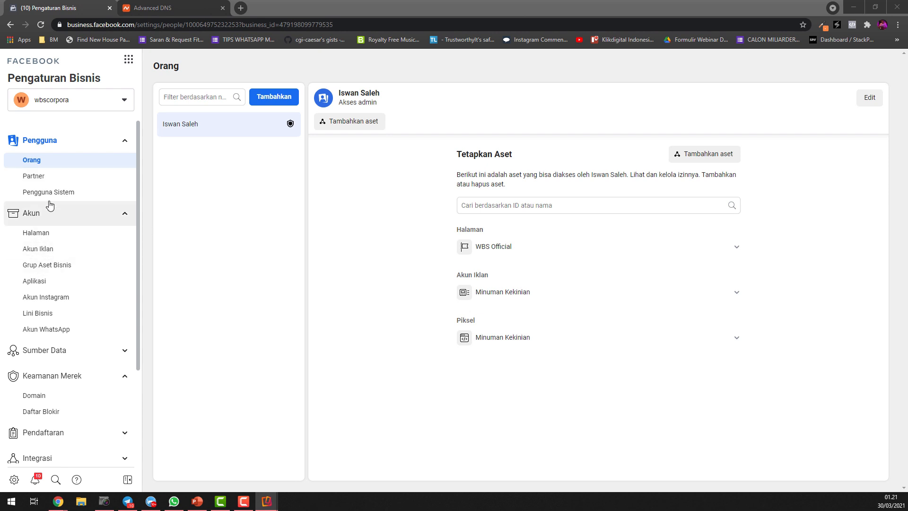
click(40, 256)
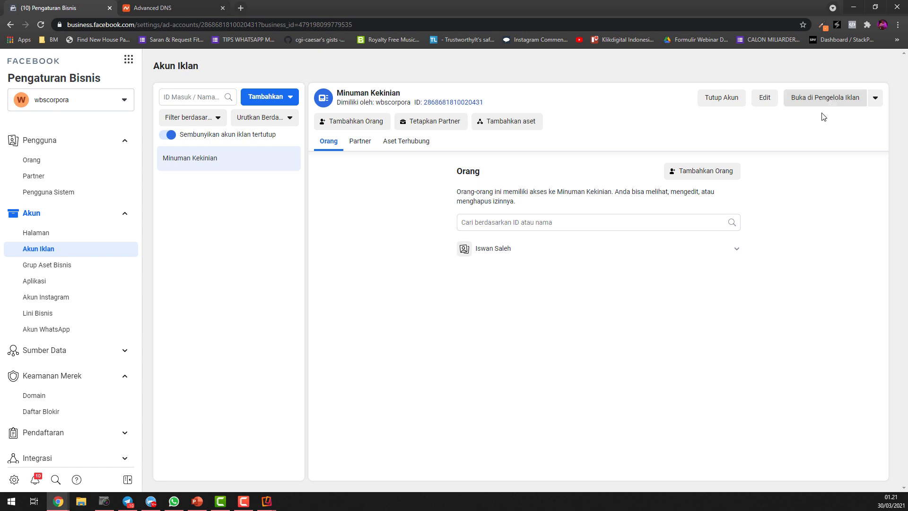
click(820, 99)
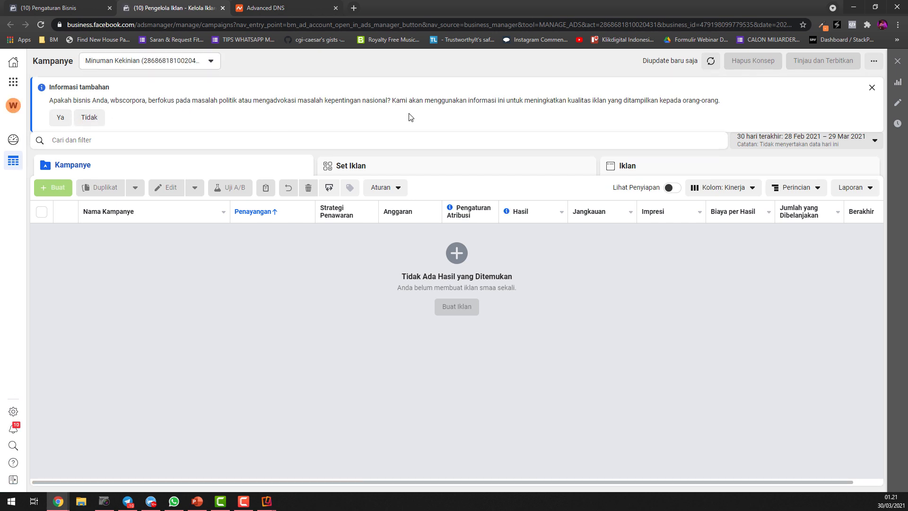
click(872, 89)
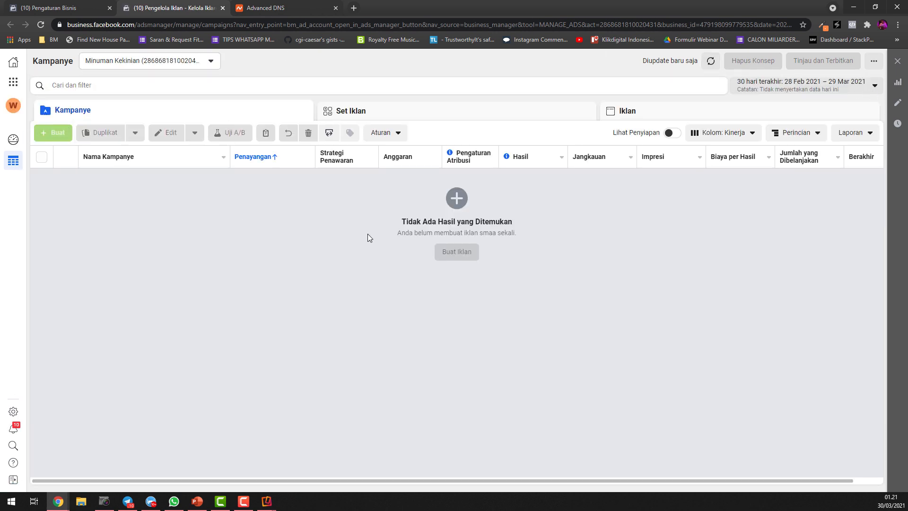
Look through the Set Iklan and Iklan levels of the ad account and return to the Kampanye level
mouse_move(57, 134)
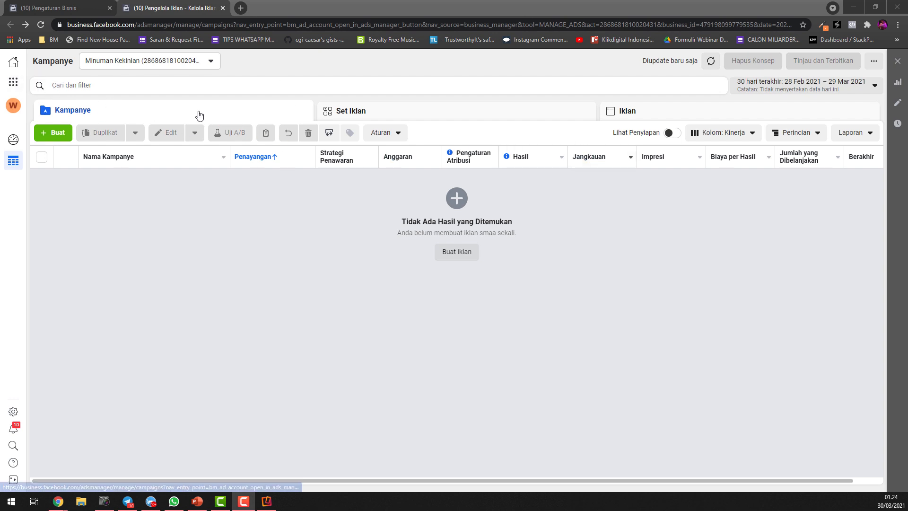
click(463, 117)
click(633, 115)
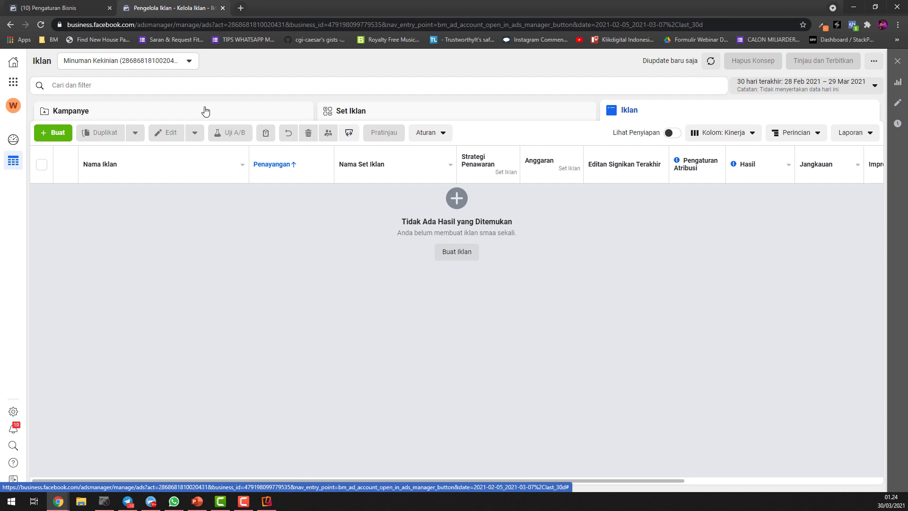
click(201, 111)
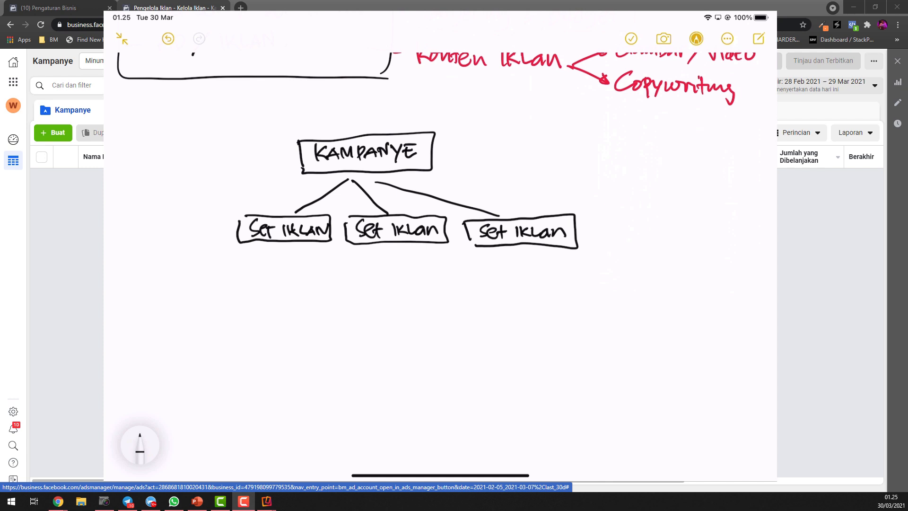
In the iPad note, draw two boxes labelled Iklan beneath the first Set Iklan box, each connected to it by a line
mouse_move(272, 248)
mouse_down()
mouse_move(199, 296)
mouse_move(225, 297)
mouse_up()
mouse_move(226, 297)
mouse_down()
mouse_move(231, 290)
mouse_move(238, 297)
mouse_up()
mouse_move(188, 278)
mouse_down()
mouse_move(252, 299)
mouse_move(186, 279)
mouse_up()
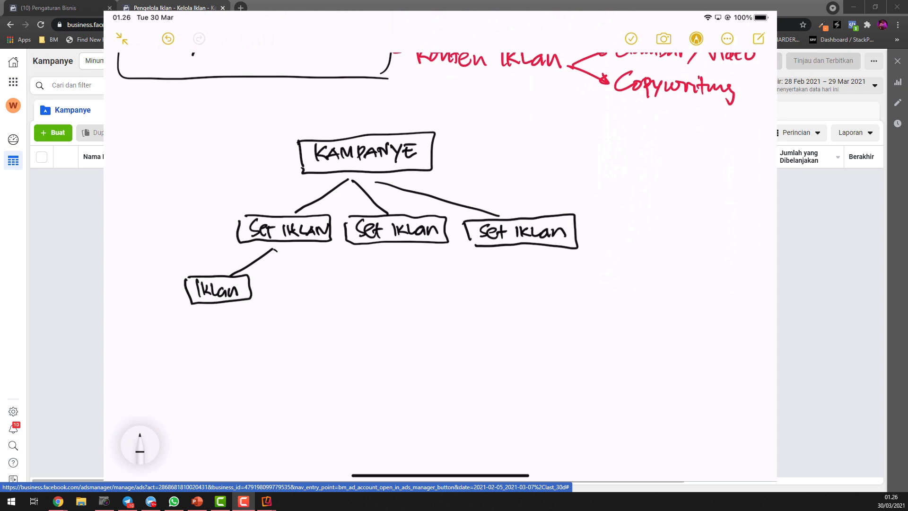
mouse_move(273, 249)
mouse_down()
mouse_move(297, 274)
mouse_move(293, 293)
mouse_move(315, 293)
mouse_up()
mouse_move(264, 276)
mouse_down()
mouse_move(282, 276)
mouse_move(274, 302)
mouse_up()
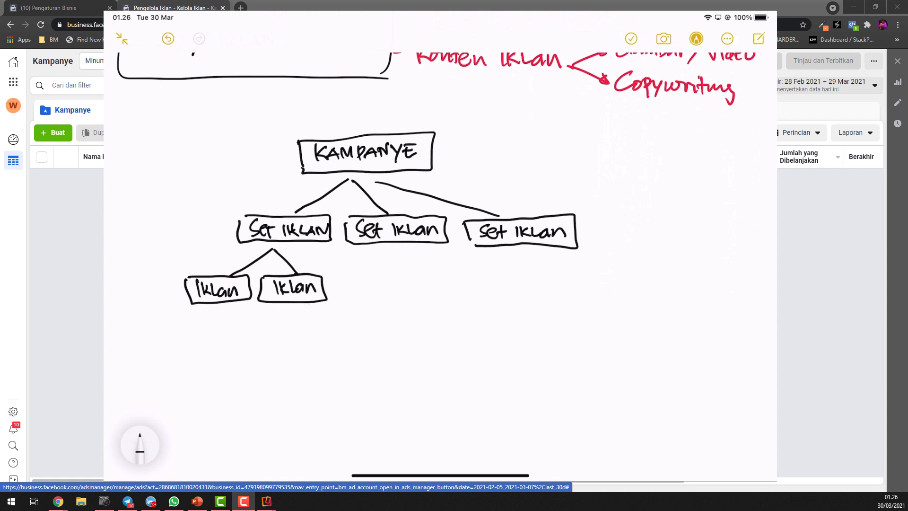
Draw two connected boxes labelled Iklan beneath the middle Set Iklan box
mouse_move(392, 248)
mouse_down()
mouse_move(377, 270)
mouse_move(384, 293)
mouse_up()
drag(389, 285, 400, 293)
mouse_move(349, 280)
mouse_down()
mouse_move(387, 300)
mouse_move(350, 280)
mouse_up()
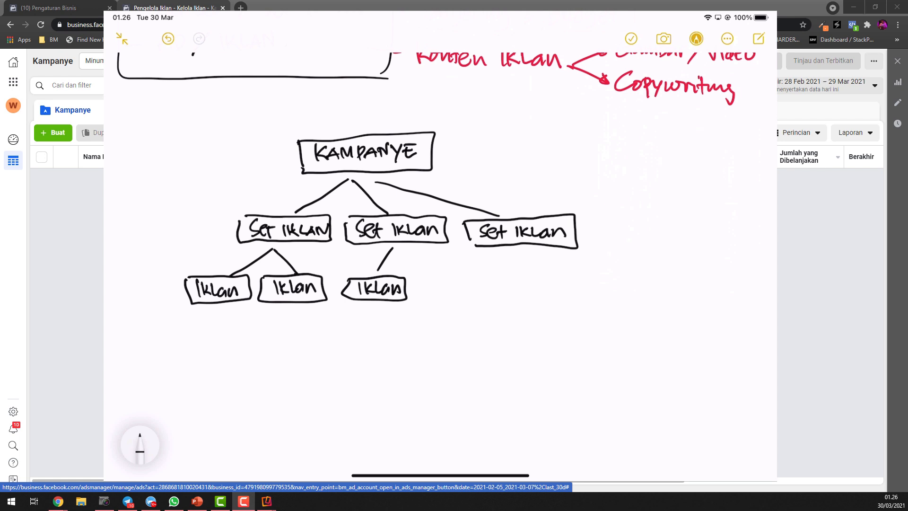
mouse_move(406, 249)
mouse_down()
mouse_move(467, 282)
mouse_move(424, 301)
mouse_move(456, 299)
mouse_up()
mouse_move(458, 292)
mouse_down()
mouse_move(466, 298)
mouse_move(426, 307)
mouse_move(417, 279)
mouse_up()
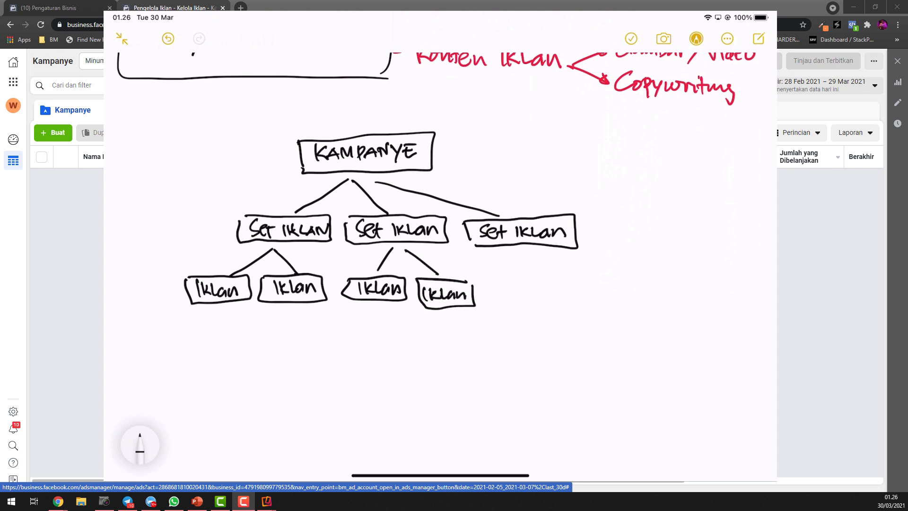
Draw a single box labelled Iklan beneath the third Set Iklan box, joined to it by a vertical line
mouse_move(524, 245)
mouse_down()
mouse_move(526, 297)
mouse_move(561, 297)
mouse_up()
drag(495, 275, 565, 273)
mouse_move(566, 274)
mouse_down()
mouse_move(573, 302)
mouse_move(491, 301)
mouse_up()
drag(492, 301, 492, 276)
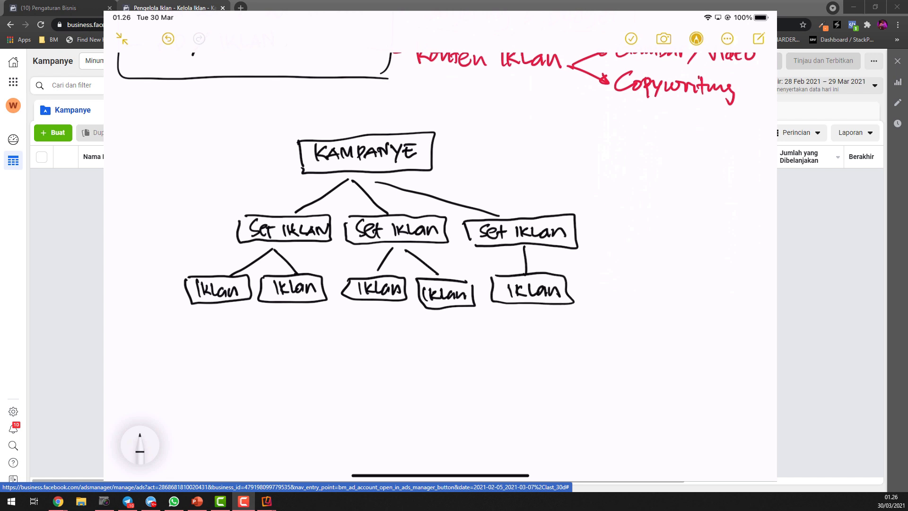
In red ink, circle Kampanye, box the Set Iklan row, circle the first Set Iklan and box its two Iklan entries
click(140, 444)
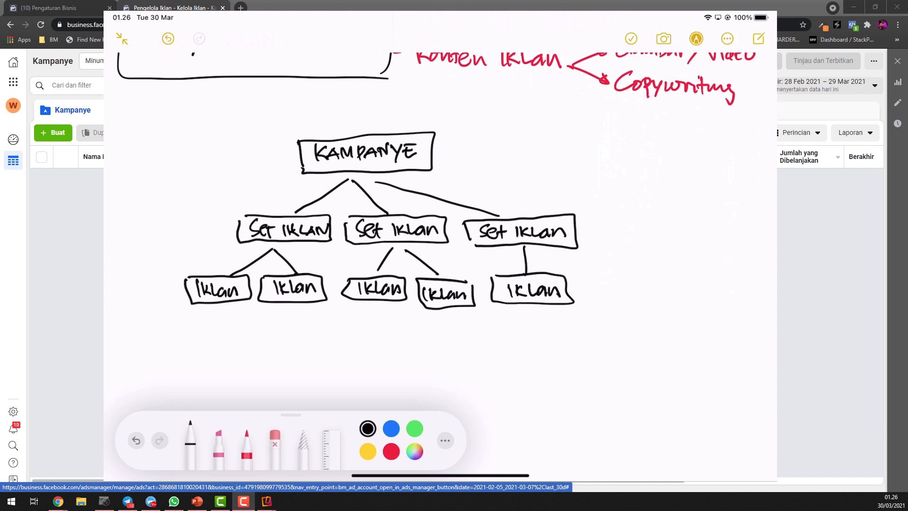
click(391, 451)
mouse_move(279, 147)
mouse_down()
mouse_move(461, 170)
mouse_move(330, 101)
mouse_up()
mouse_move(221, 208)
mouse_down()
mouse_move(307, 249)
mouse_move(495, 246)
mouse_move(598, 227)
mouse_move(231, 192)
mouse_up()
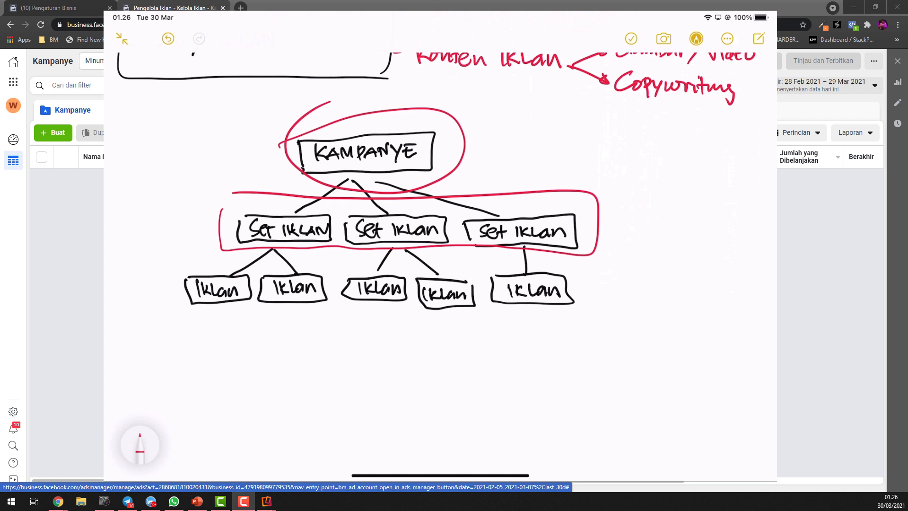
mouse_move(218, 229)
mouse_down()
mouse_move(298, 202)
mouse_move(231, 206)
mouse_up()
mouse_move(178, 272)
mouse_down()
mouse_move(299, 310)
mouse_move(342, 261)
mouse_move(178, 270)
mouse_up()
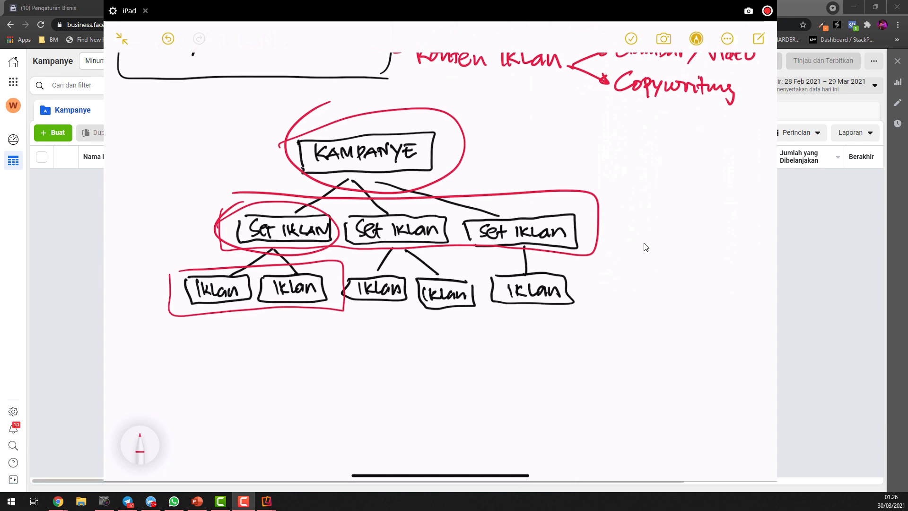
Review the whole structure sketch, move it out of the way and start creating a new campaign in Ads Manager
scroll(645, 246, up, 5)
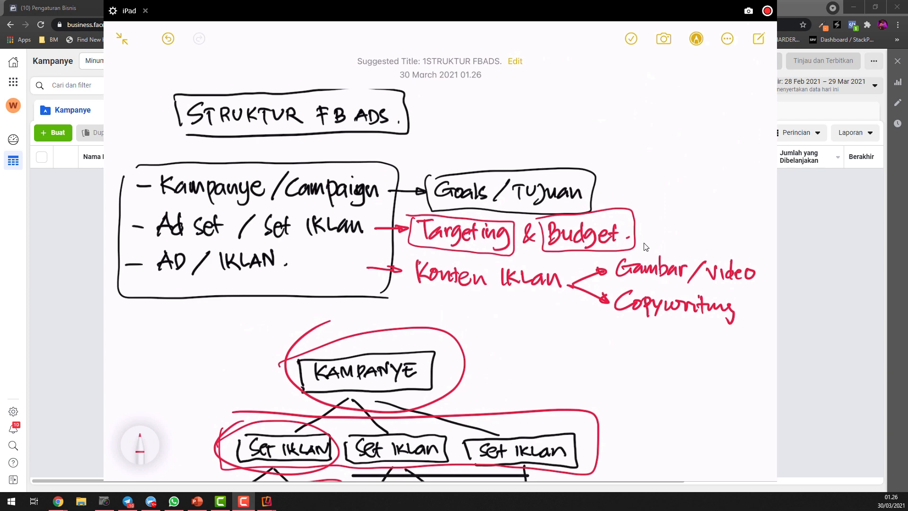
scroll(645, 246, down, 4)
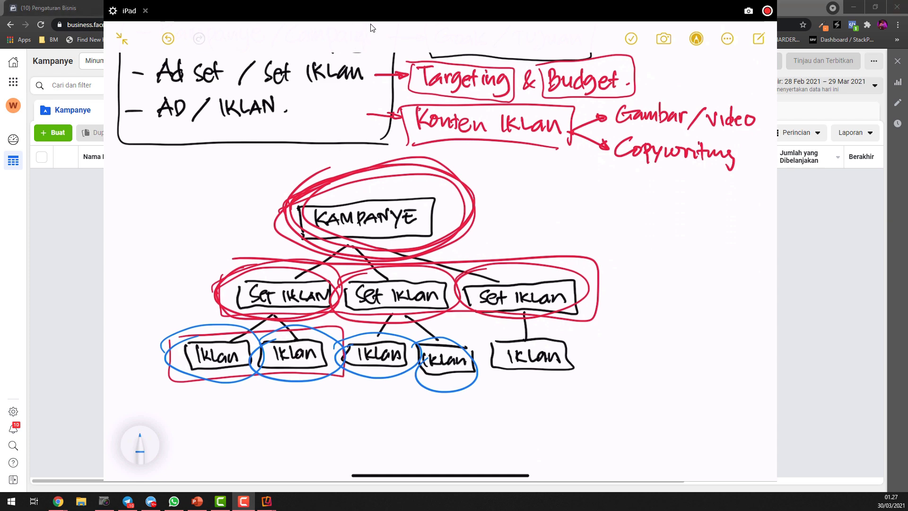
drag(380, 16, 907, 66)
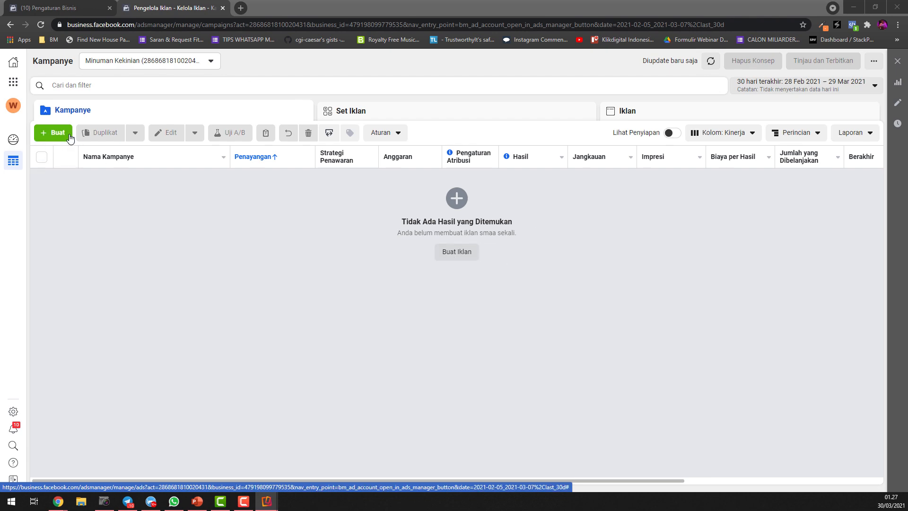
click(54, 135)
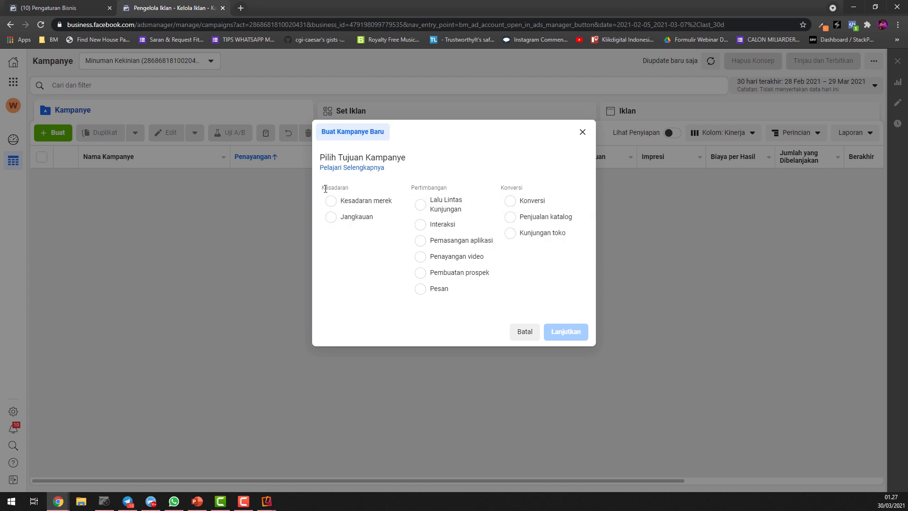
Examine the campaign objectives under Kesadaran, Pertimbangan and Konversi, reading the descriptions of the individual options
drag(322, 189, 346, 188)
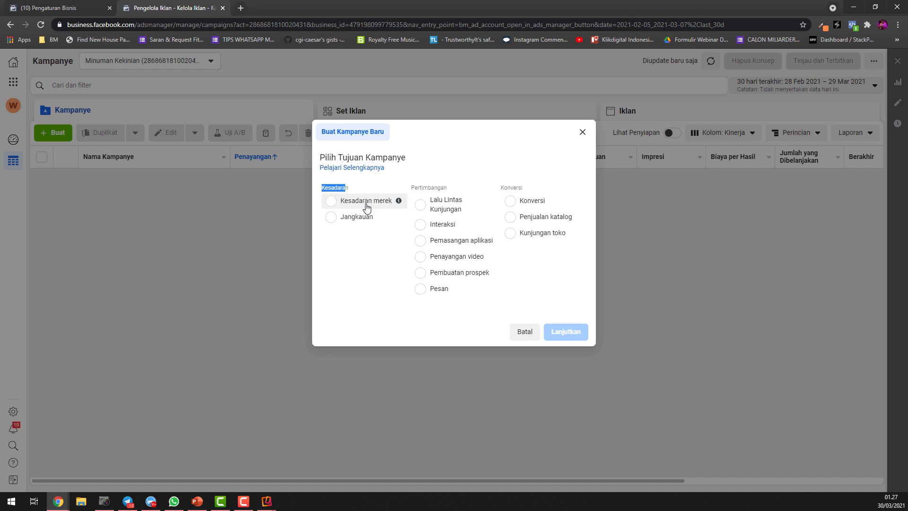
mouse_move(399, 204)
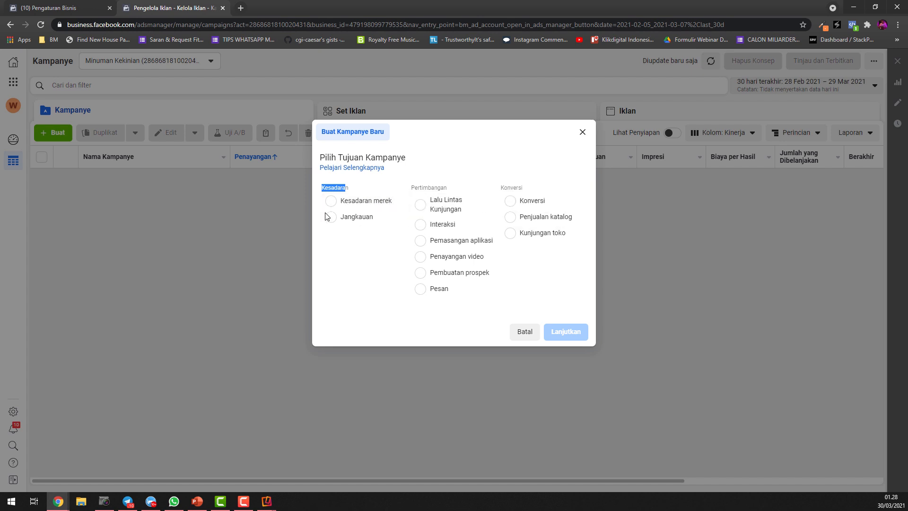
mouse_move(399, 220)
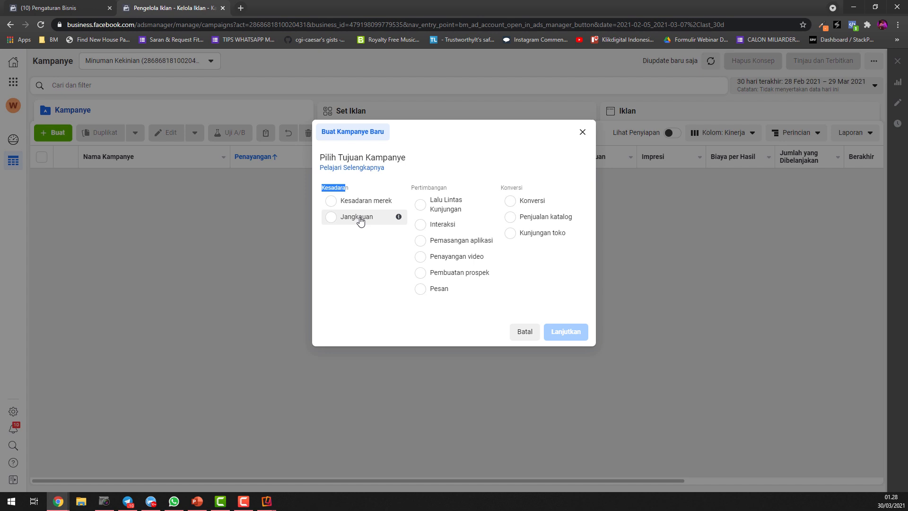
drag(410, 190, 453, 182)
click(414, 187)
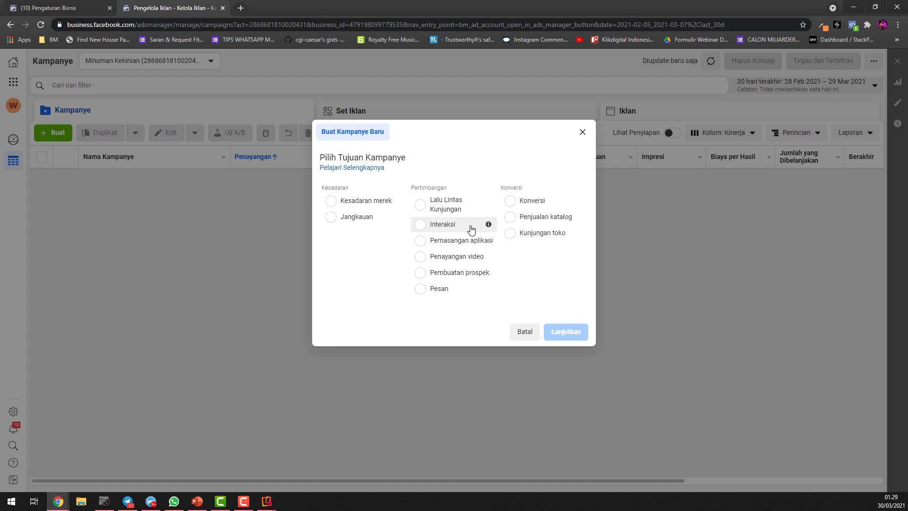
mouse_move(484, 231)
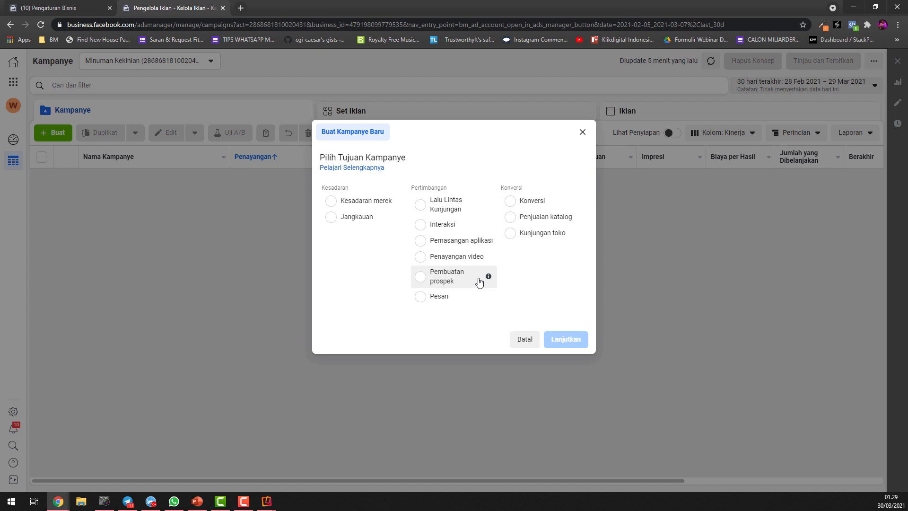
mouse_move(488, 280)
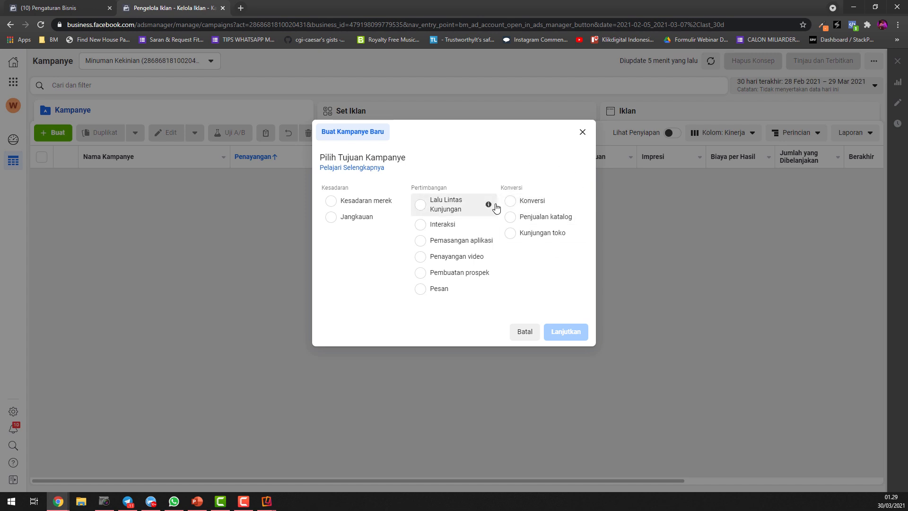
mouse_move(578, 203)
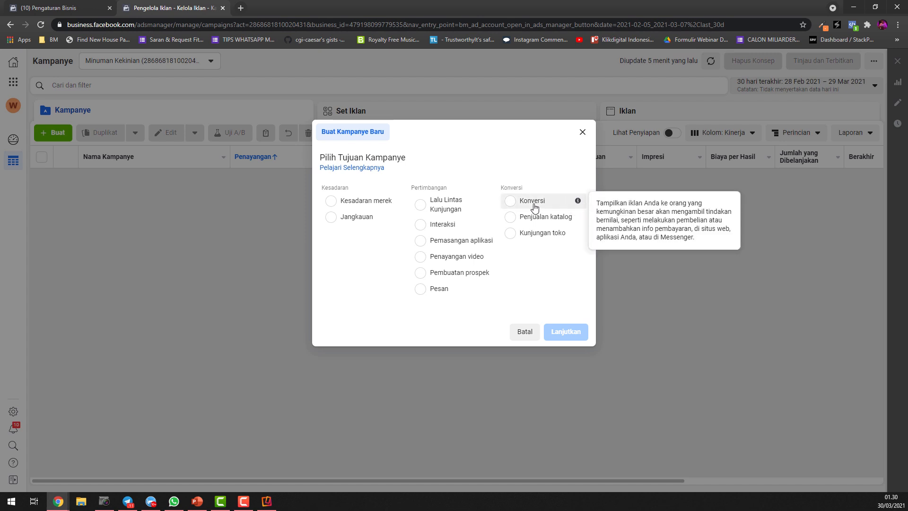
mouse_move(580, 219)
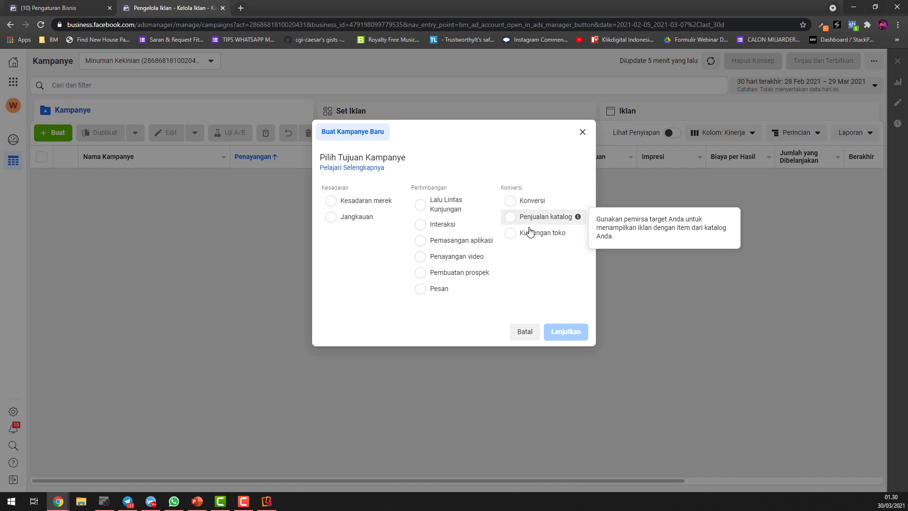
mouse_move(577, 235)
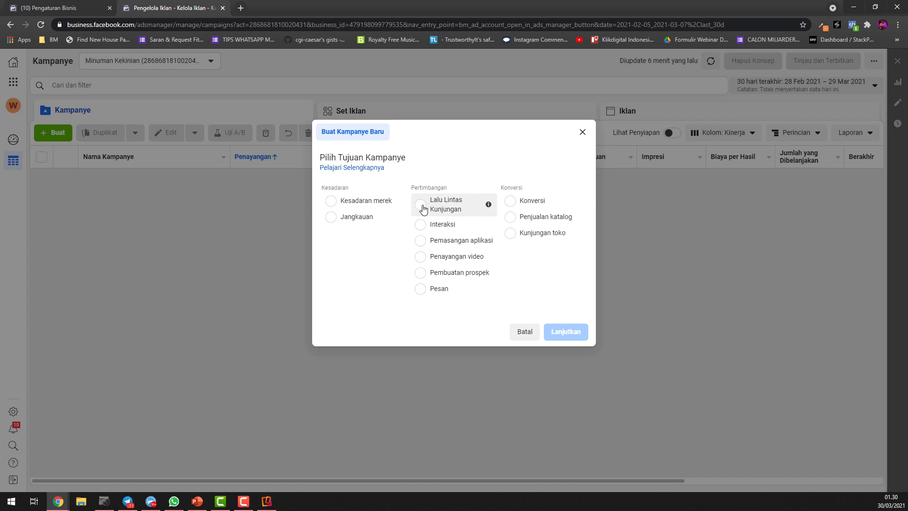
Create the campaign with the Kesadaran merek objective and open its new ad set for editing
click(331, 202)
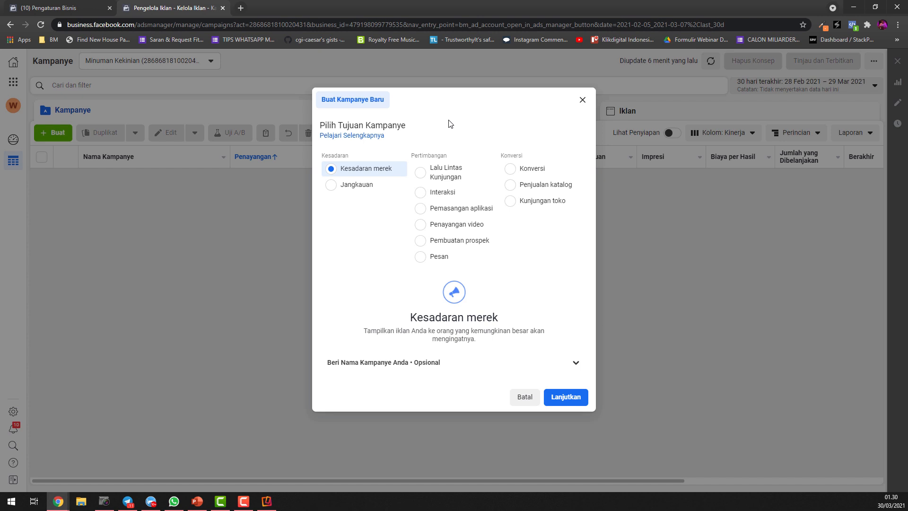
click(561, 401)
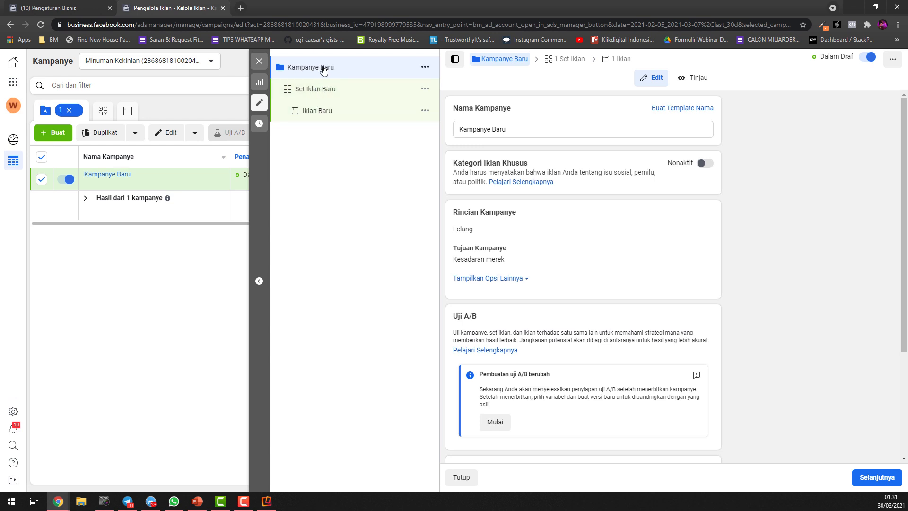
click(316, 91)
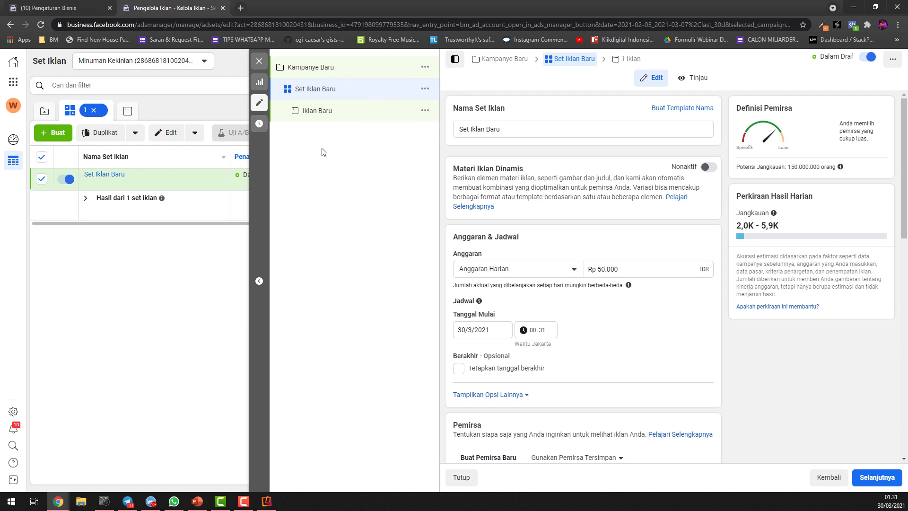
Examine the ad set's name field, the available budget types and the daily budget amount
drag(557, 134, 447, 128)
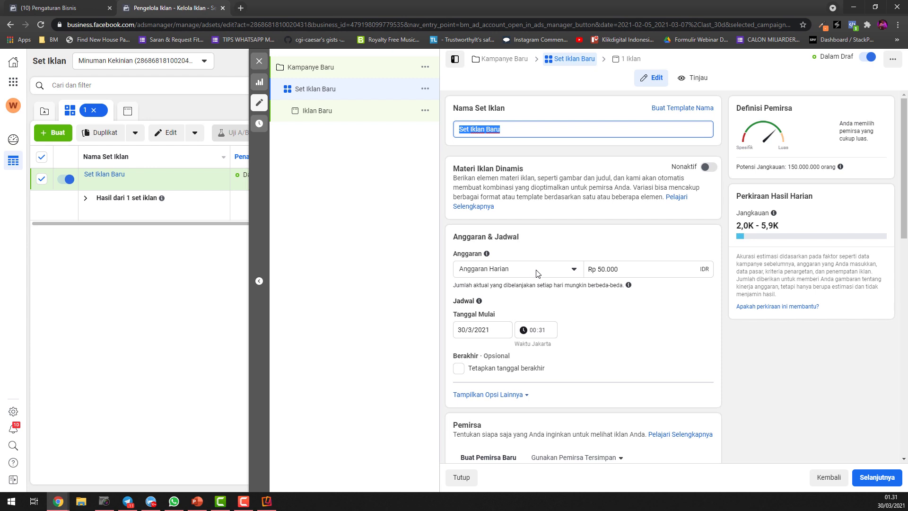
click(554, 264)
click(555, 267)
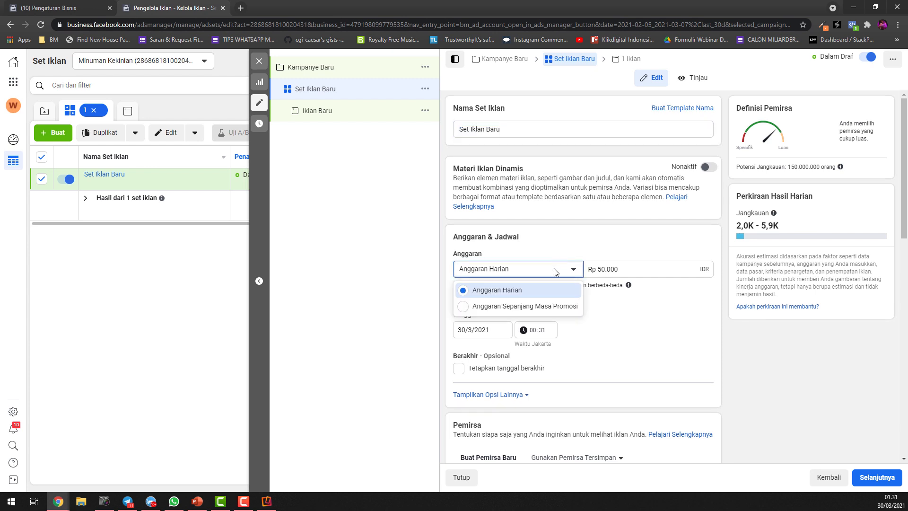
click(640, 267)
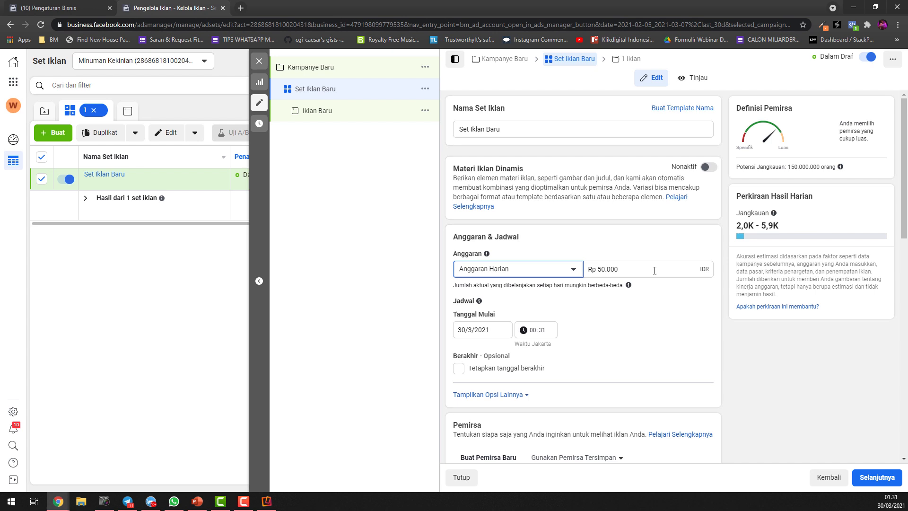
triple_click(597, 270)
drag(623, 267, 544, 270)
Switch the ad set's budget type to Anggaran Sepanjang Masa Promosi and set the amount to Rp 300.000
click(520, 268)
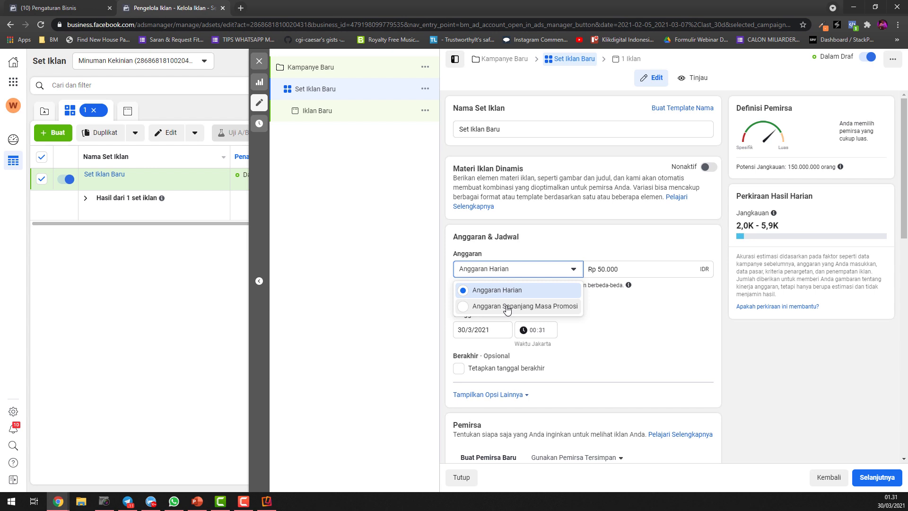
click(506, 308)
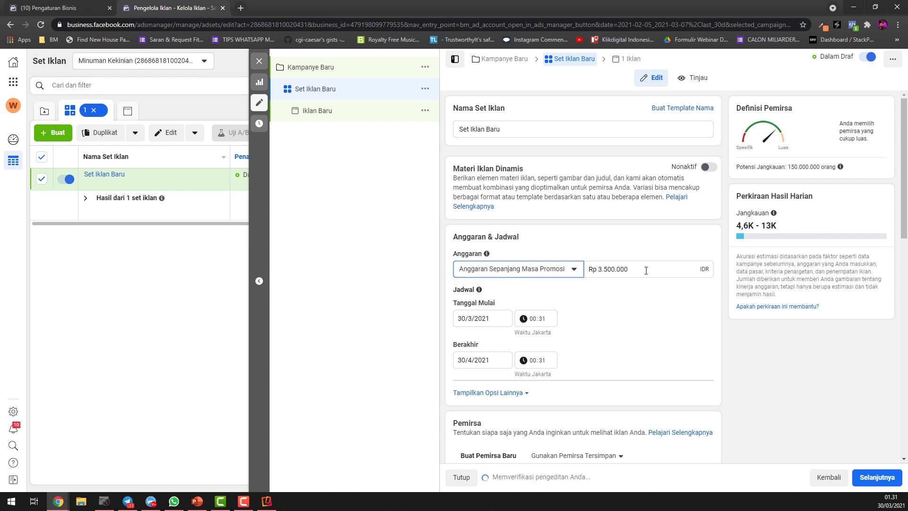
drag(647, 268, 581, 274)
text(3)
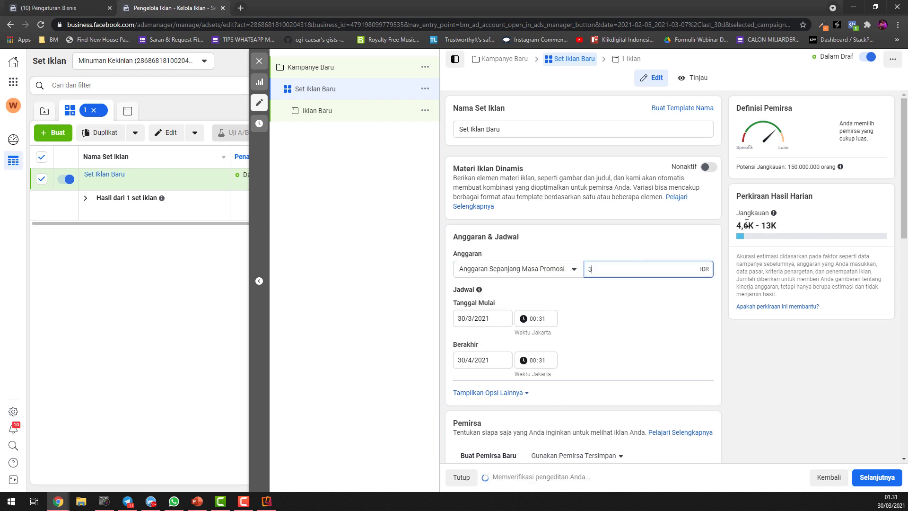
text(00000)
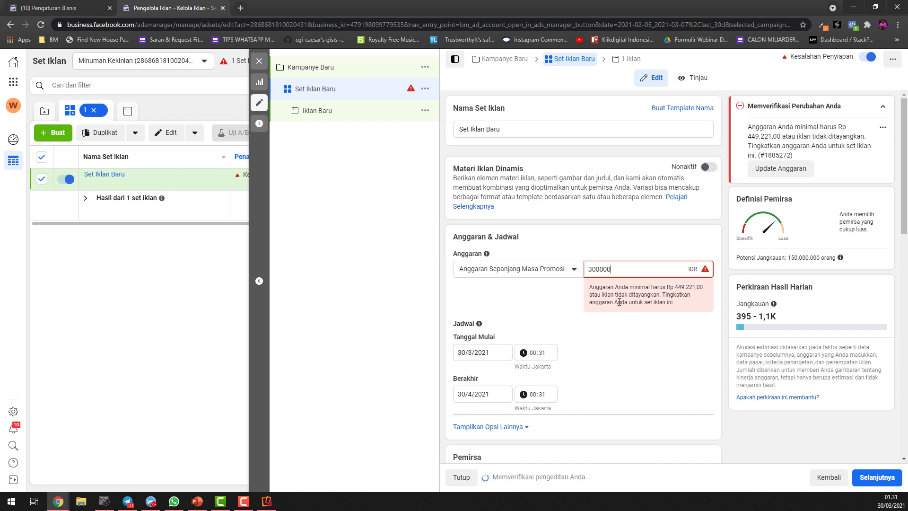
click(645, 329)
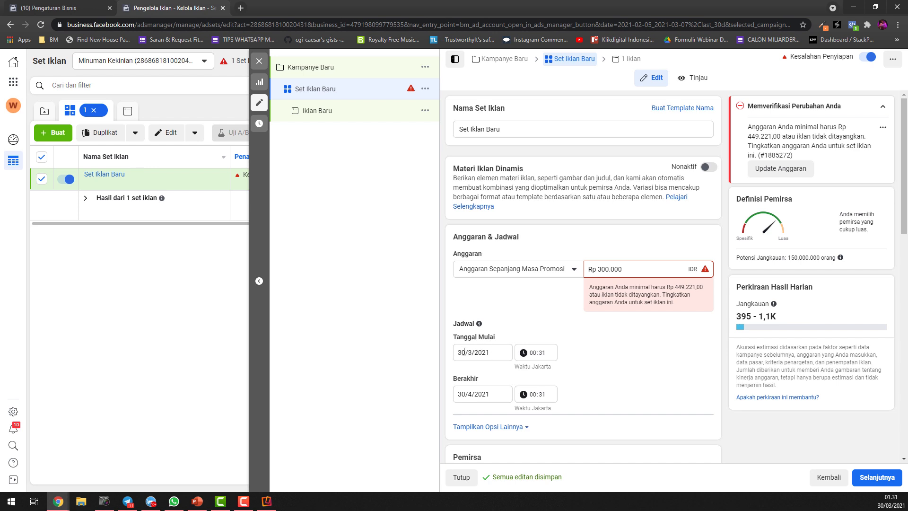
Set the ad set's end date to 1/5/2021
click(456, 399)
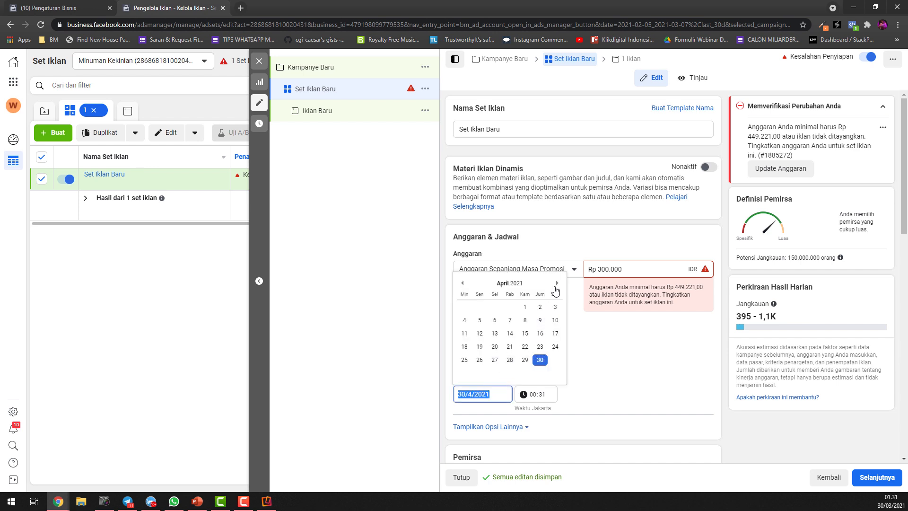
click(556, 283)
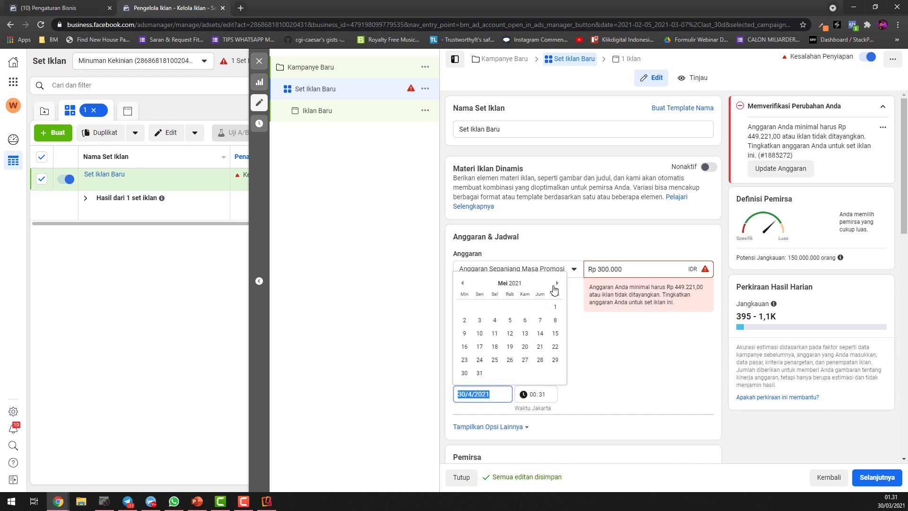
click(468, 324)
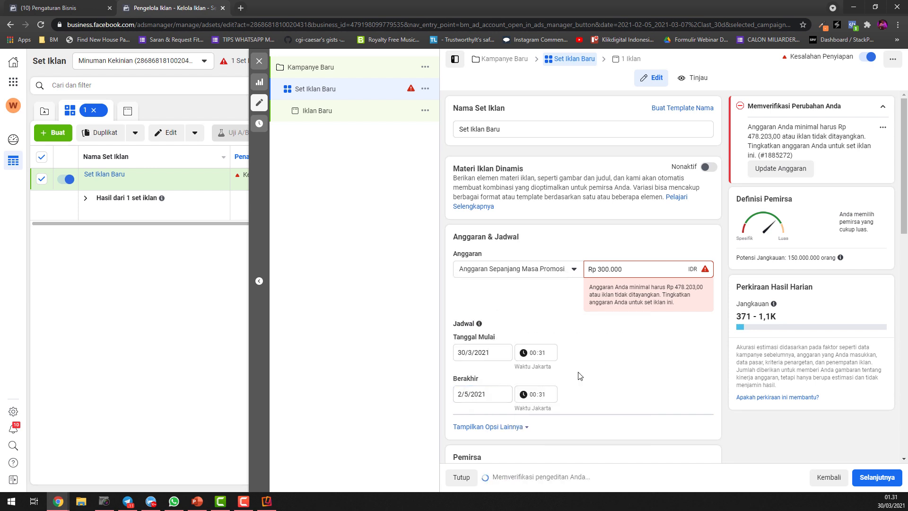
click(499, 396)
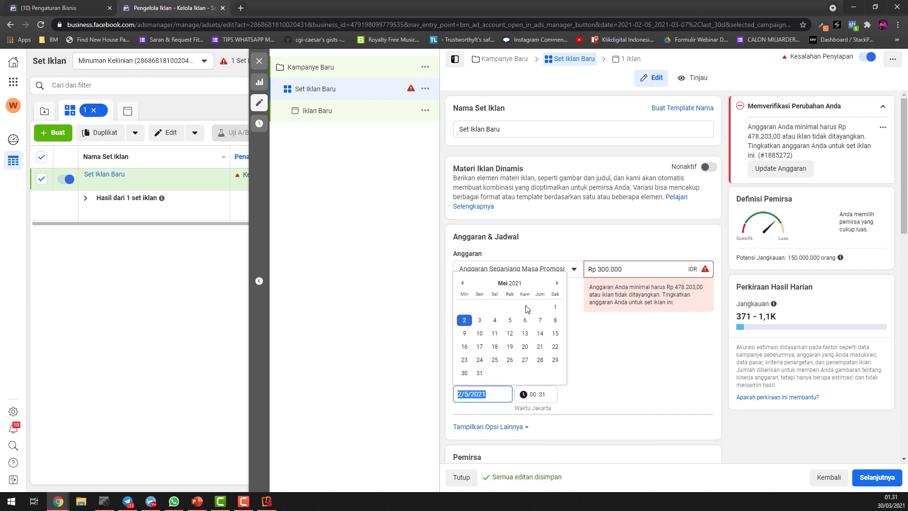
click(555, 307)
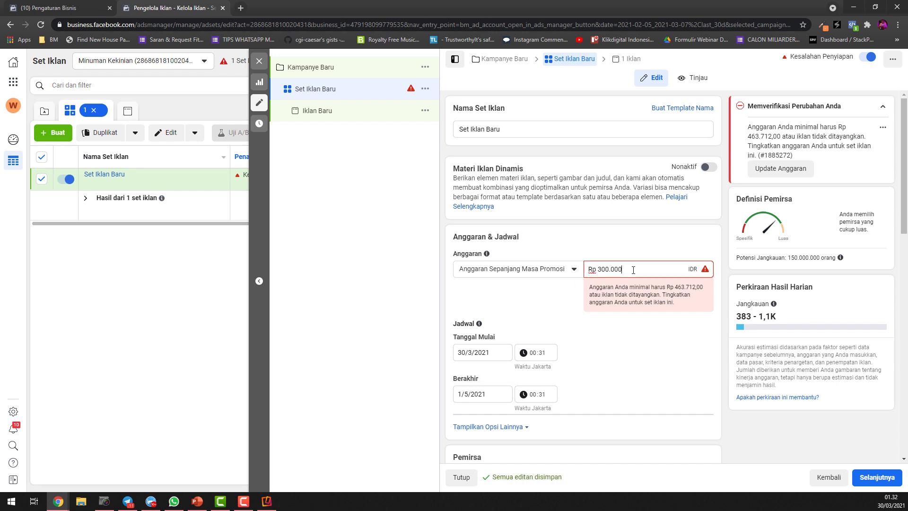
Raise the budget for the whole promotion period to Rp 500.000
triple_click(650, 269)
text(500000)
click(634, 407)
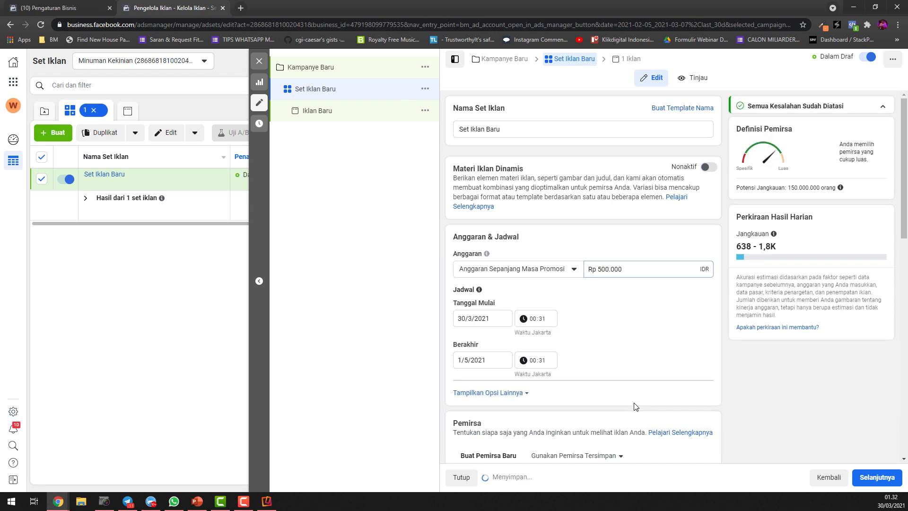
Switch the budget type back to Anggaran Harian and try a daily budget of Rp 10.000
click(562, 268)
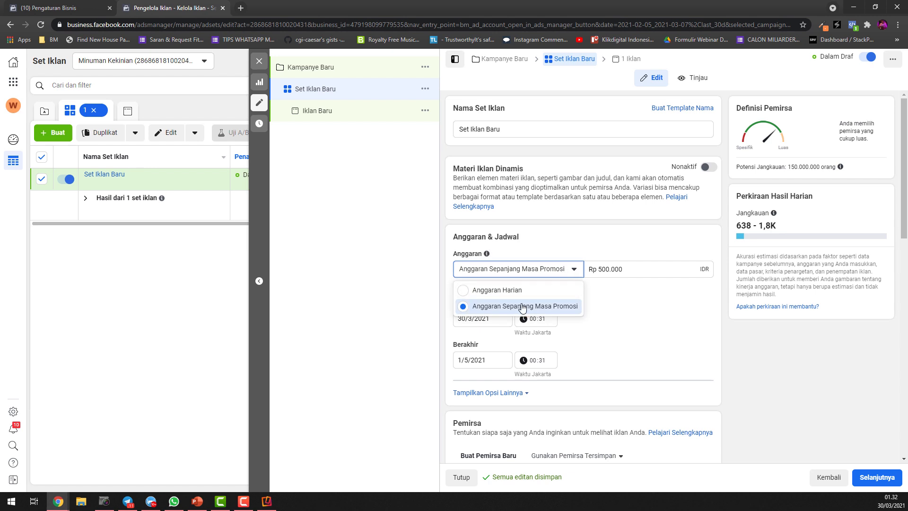
click(489, 287)
drag(625, 271, 586, 273)
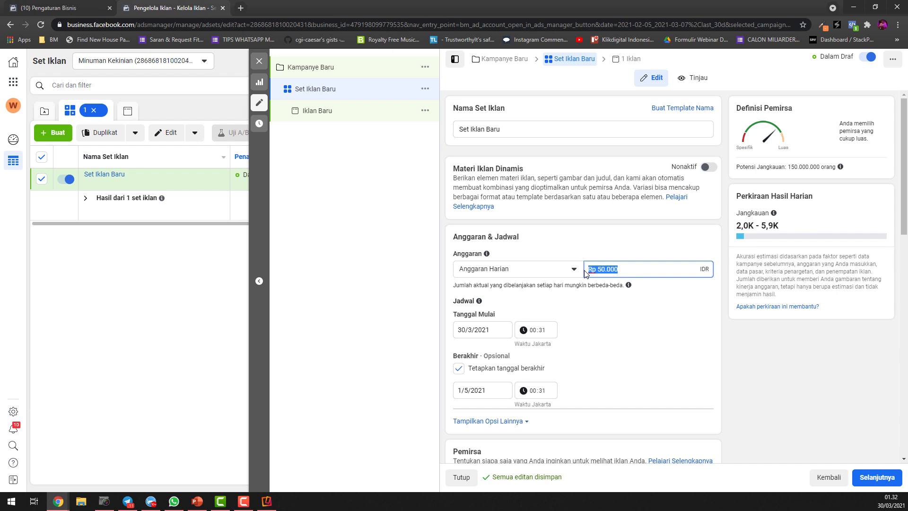
drag(645, 267, 588, 267)
drag(617, 270, 600, 270)
click(598, 270)
text(1)
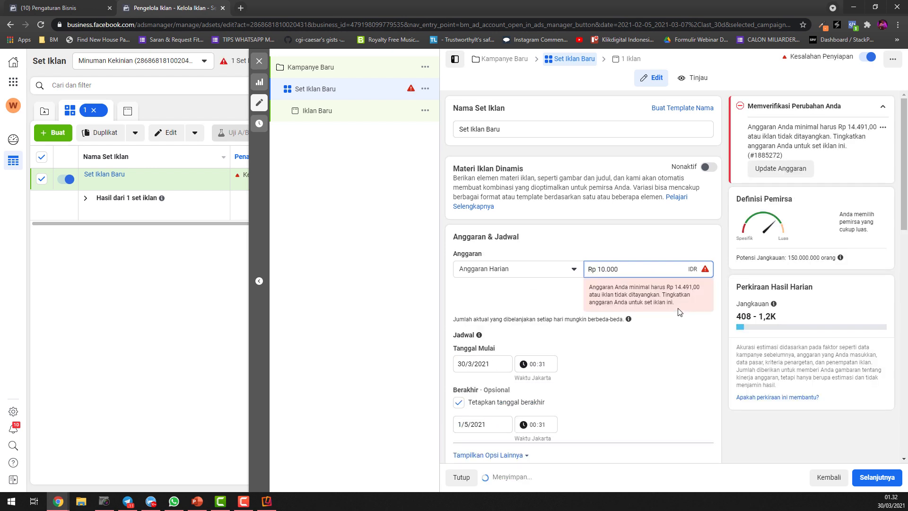
Set the daily budget to Rp 15.000 and remove the ad set's end date
triple_click(663, 269)
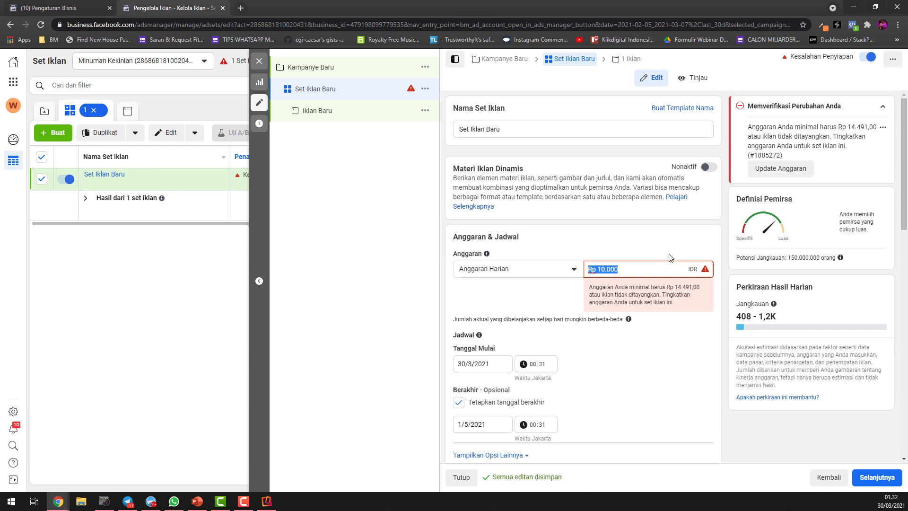
text(15)
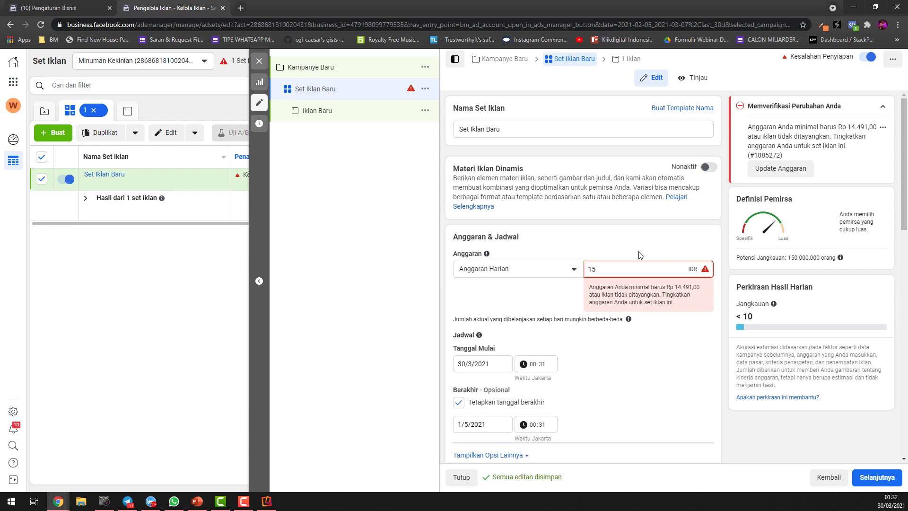
text(000)
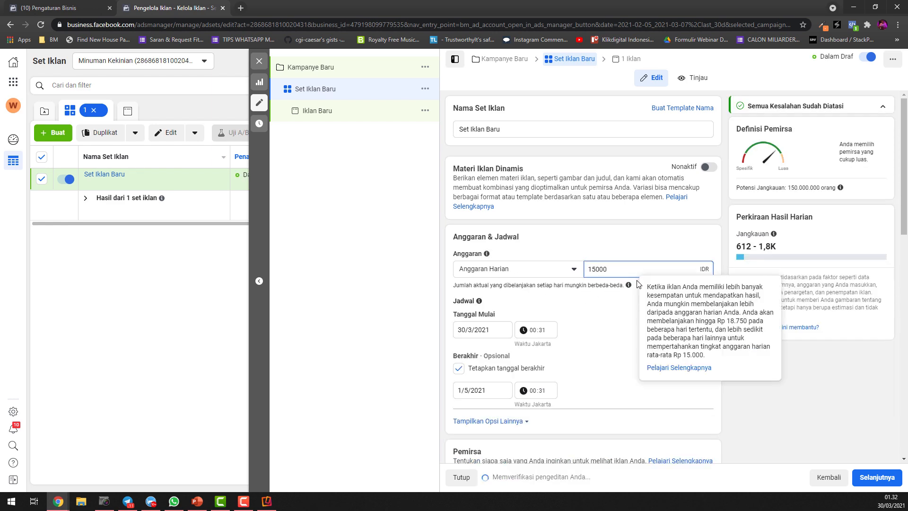
click(647, 301)
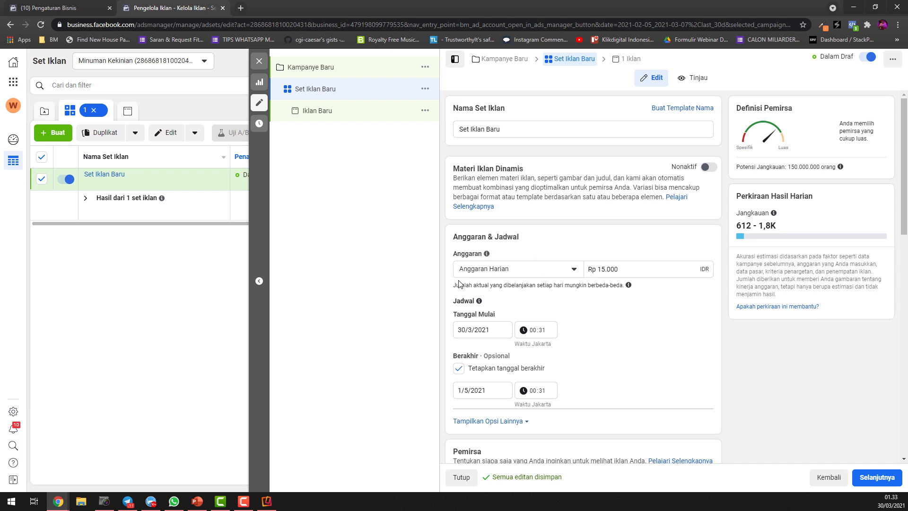
mouse_move(479, 301)
click(459, 371)
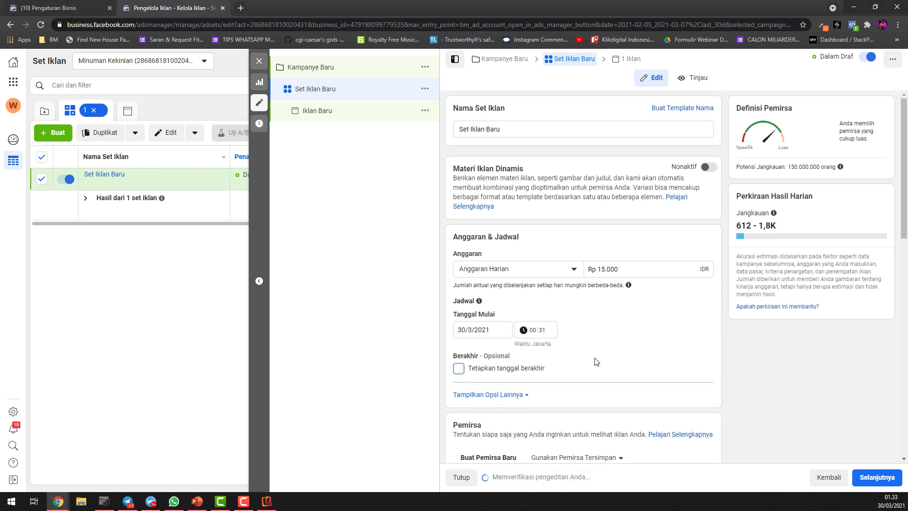
Change the new audience's location from the whole country to the province of Jakarta, Indonesia
scroll(653, 335, down, 1)
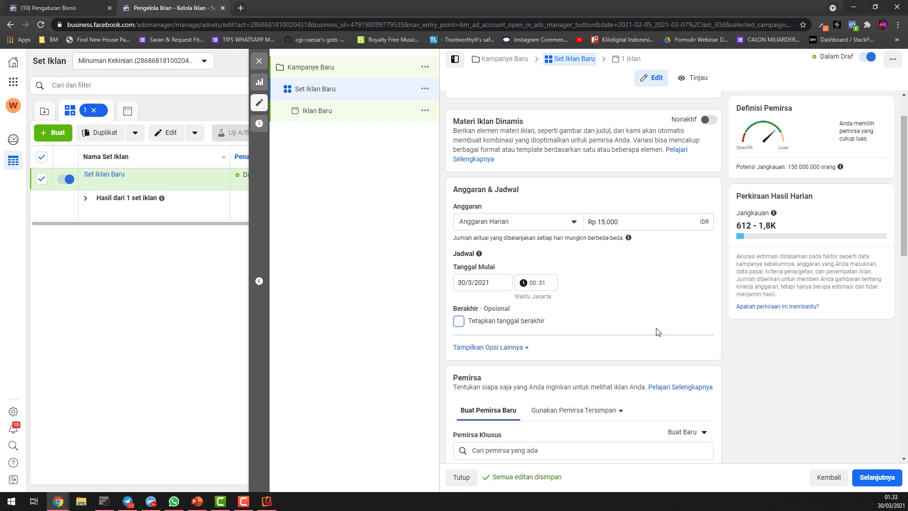
scroll(582, 235, up, 1)
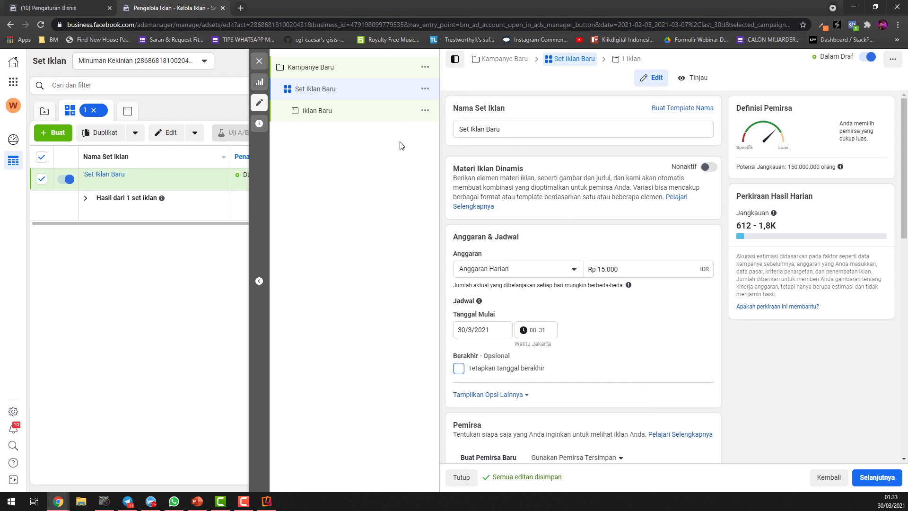
scroll(592, 264, down, 3)
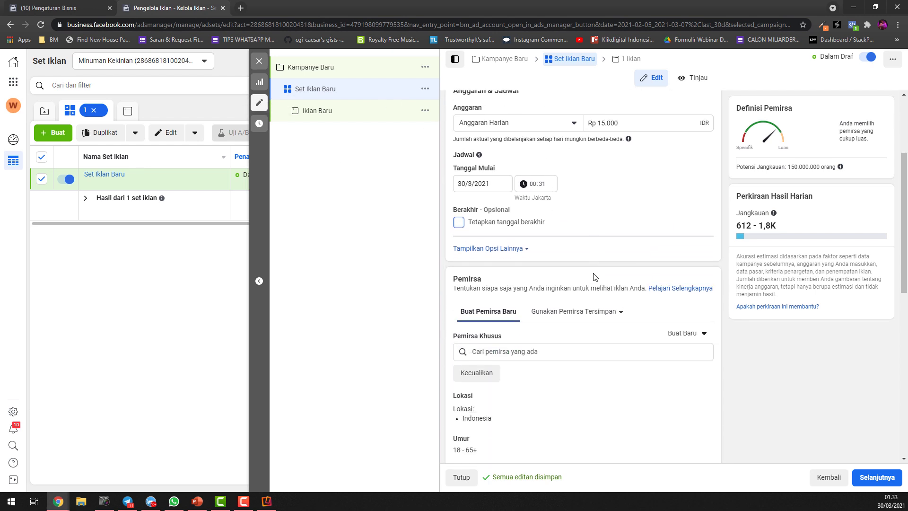
scroll(586, 243, down, 3)
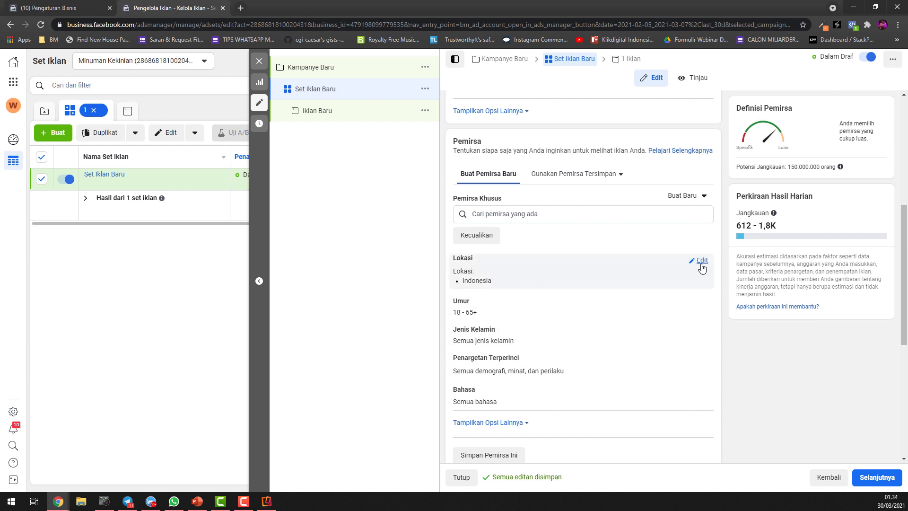
click(700, 260)
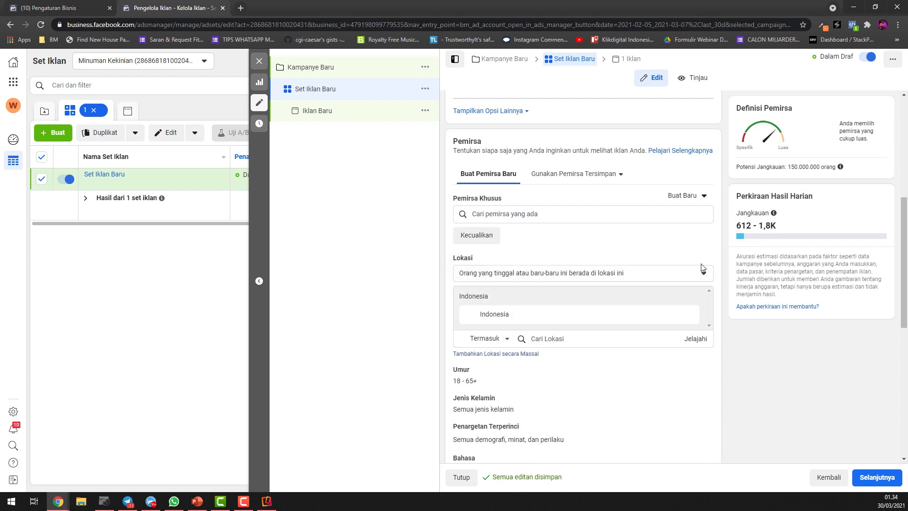
click(564, 339)
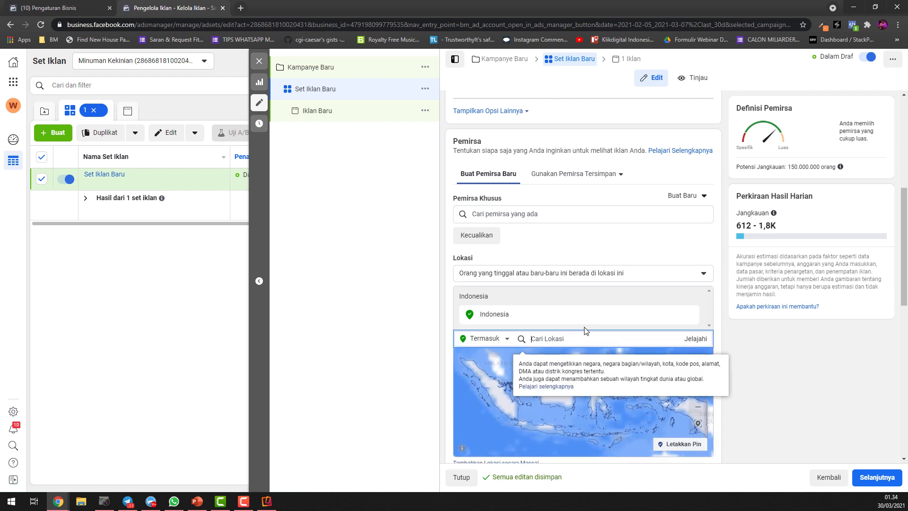
text(jakarta)
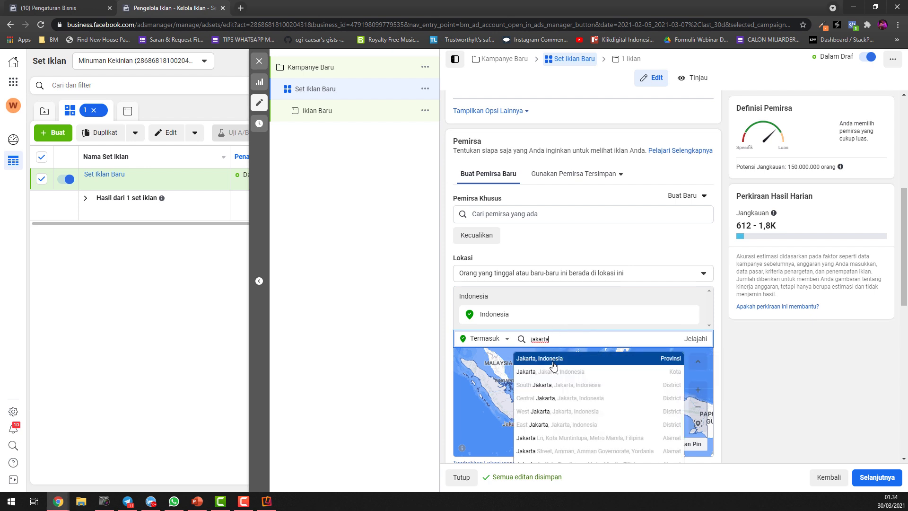
click(558, 359)
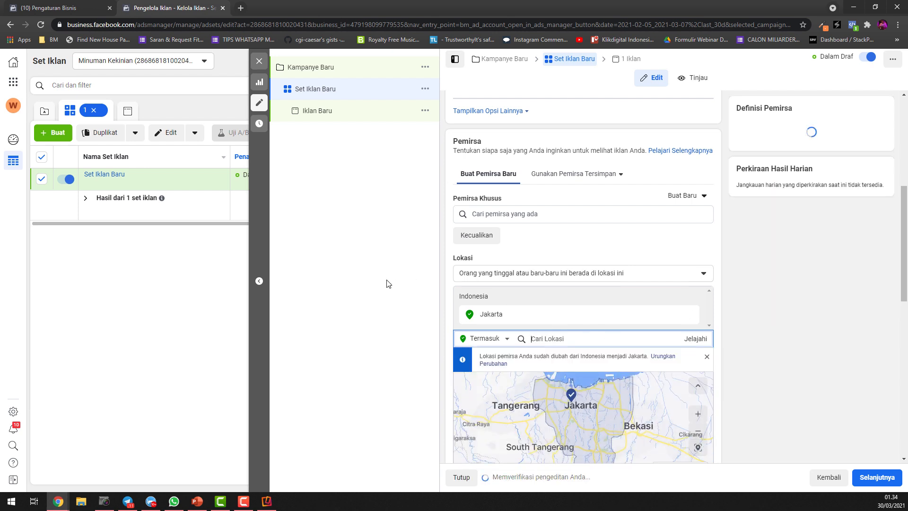
Open the new audience's age range and gender settings for editing
scroll(756, 352, down, 3)
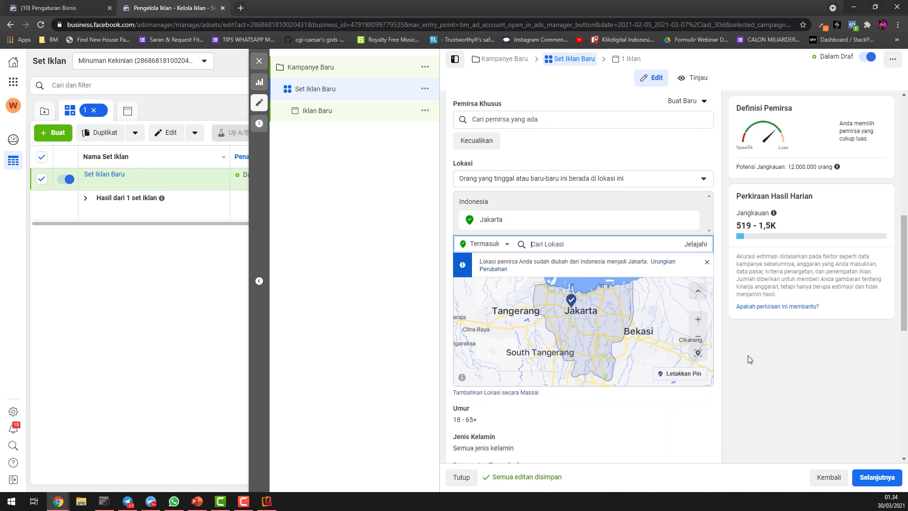
mouse_move(471, 369)
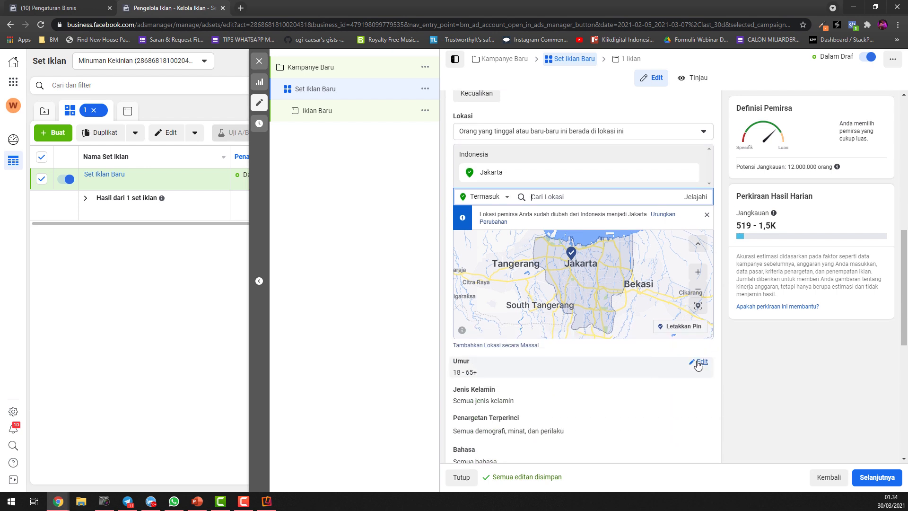
scroll(694, 361, down, 1)
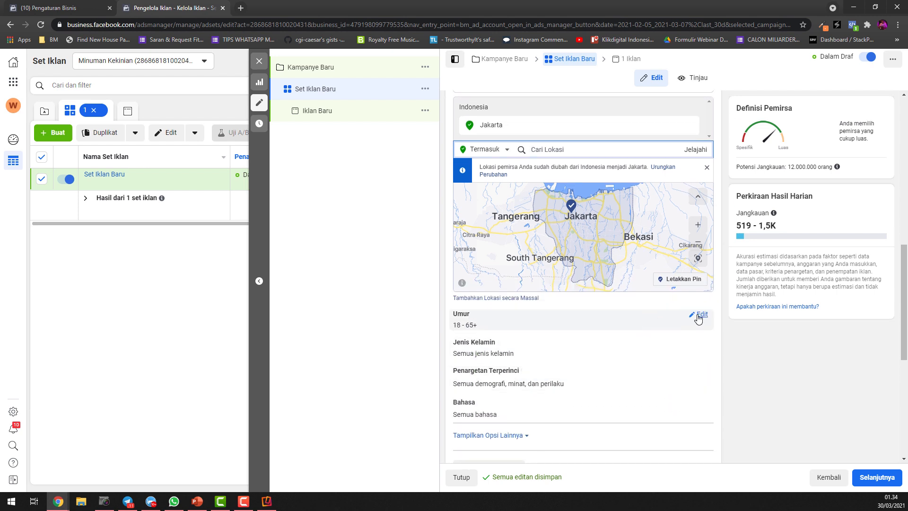
click(697, 318)
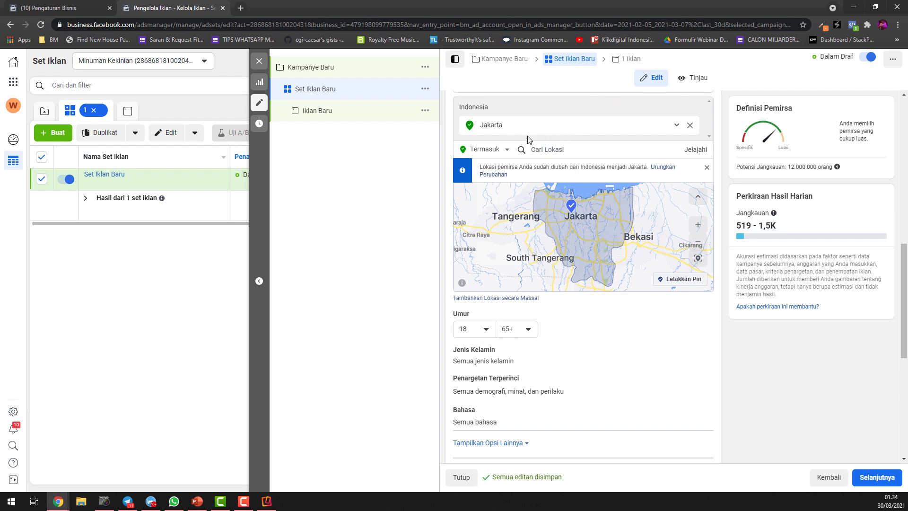
click(470, 329)
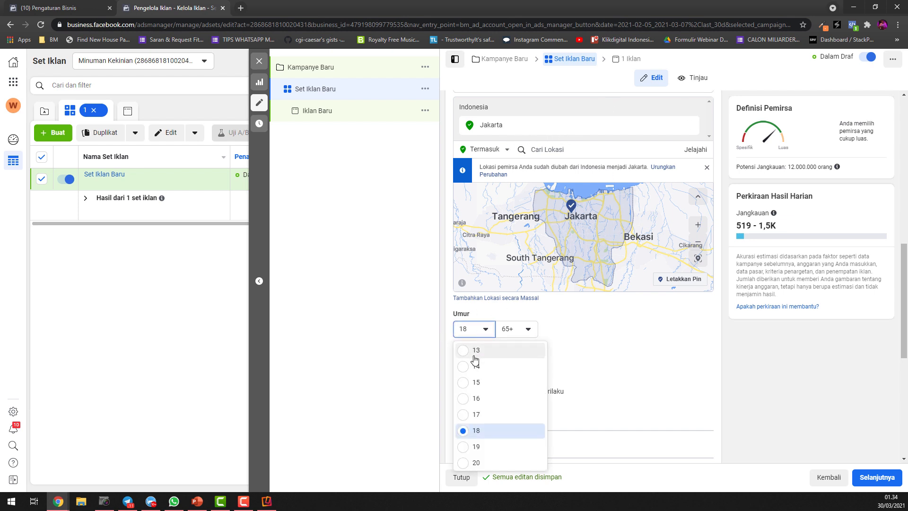
click(600, 321)
click(700, 353)
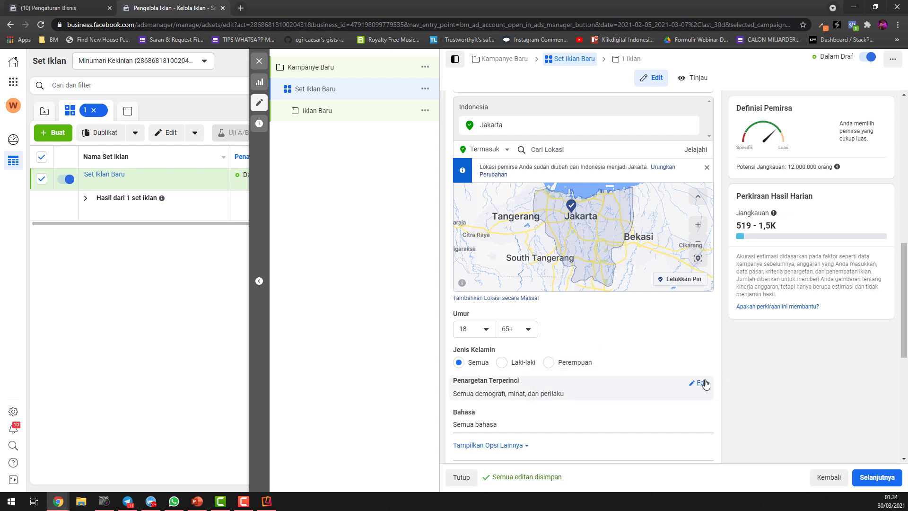
Browse the Demografi and Minat categories in the audience's detailed targeting and check the potential reach
click(703, 383)
scroll(624, 386, down, 2)
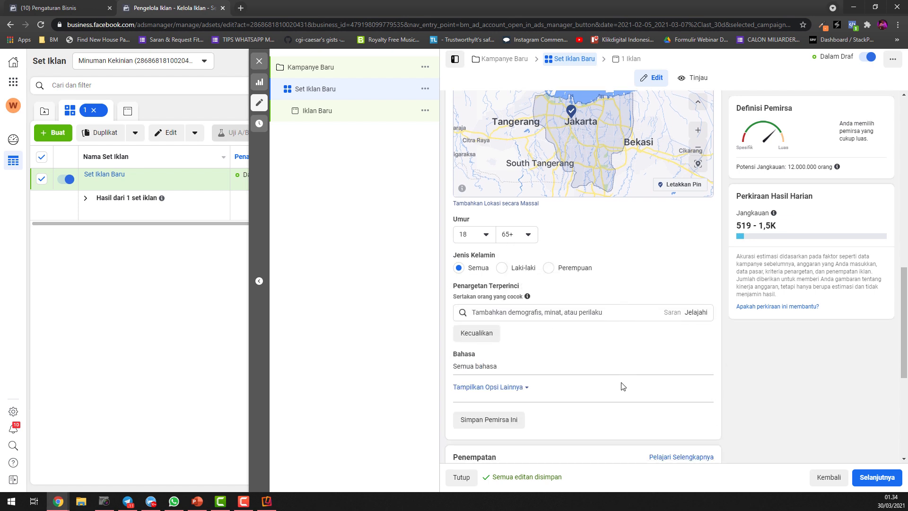
click(586, 312)
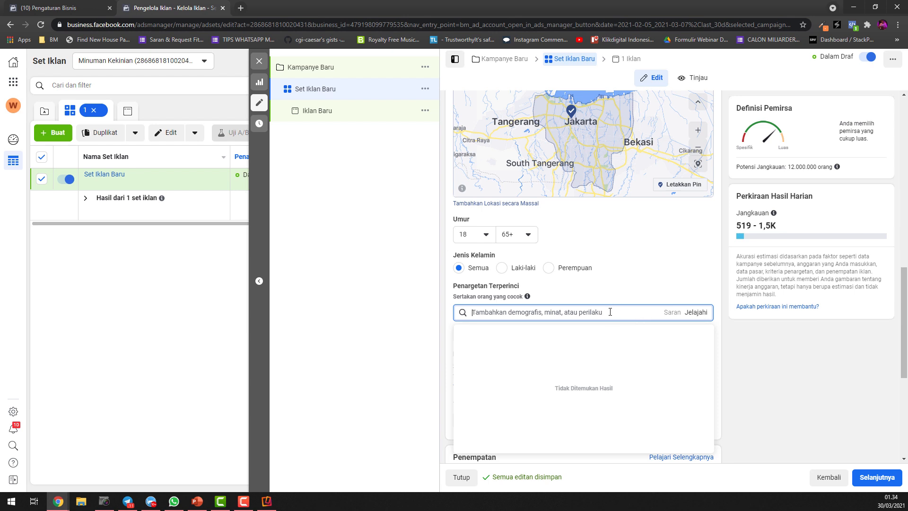
click(701, 317)
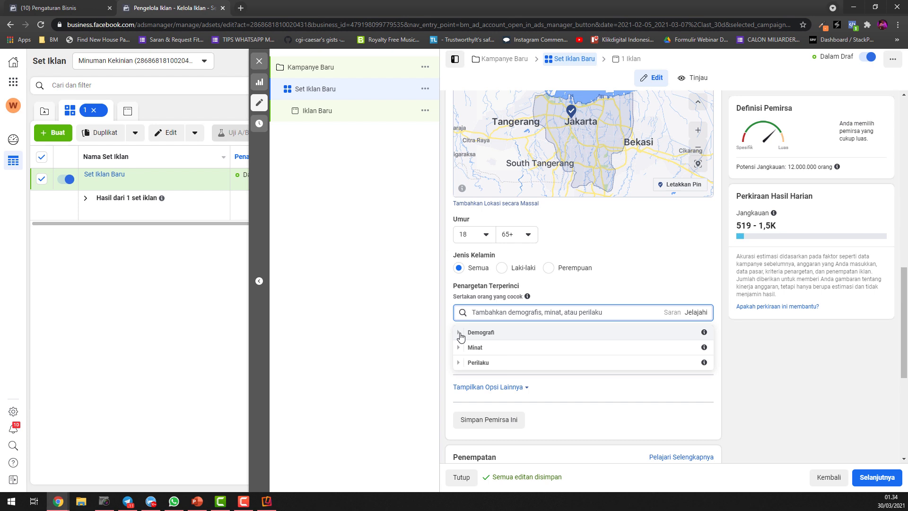
click(460, 333)
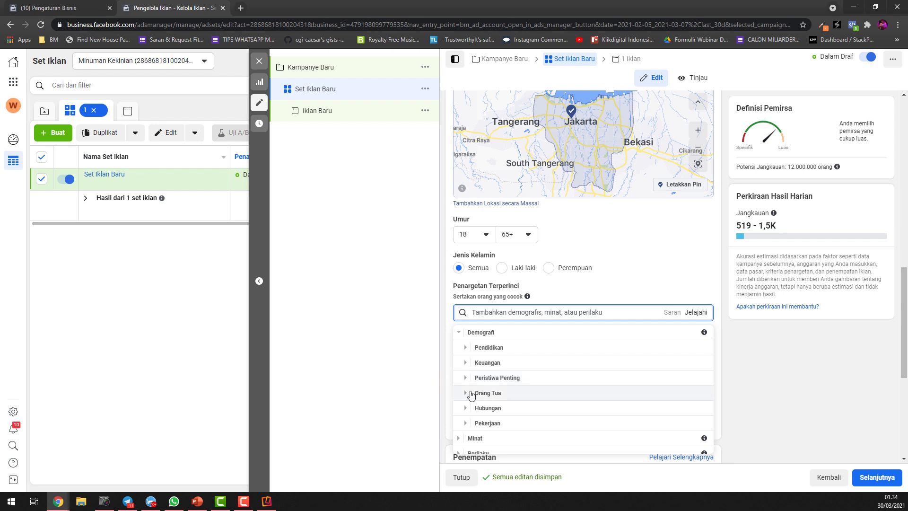
scroll(527, 421, down, 3)
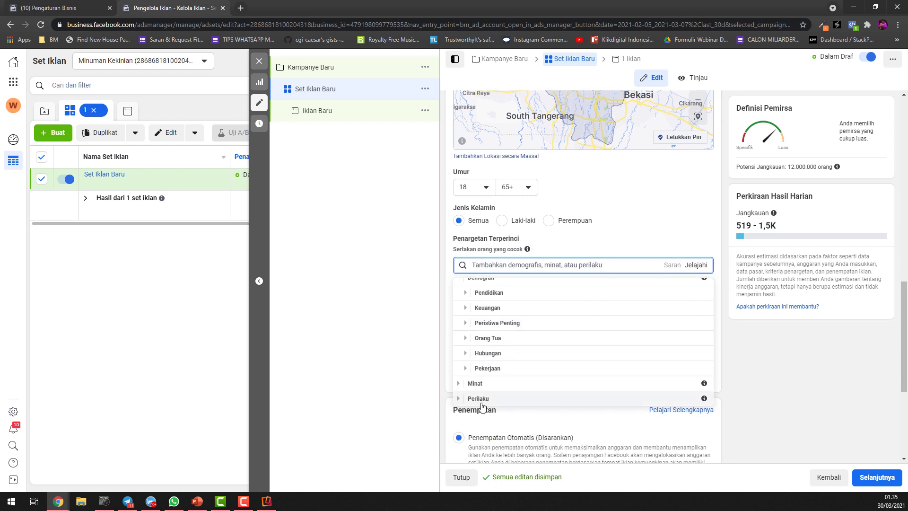
click(460, 387)
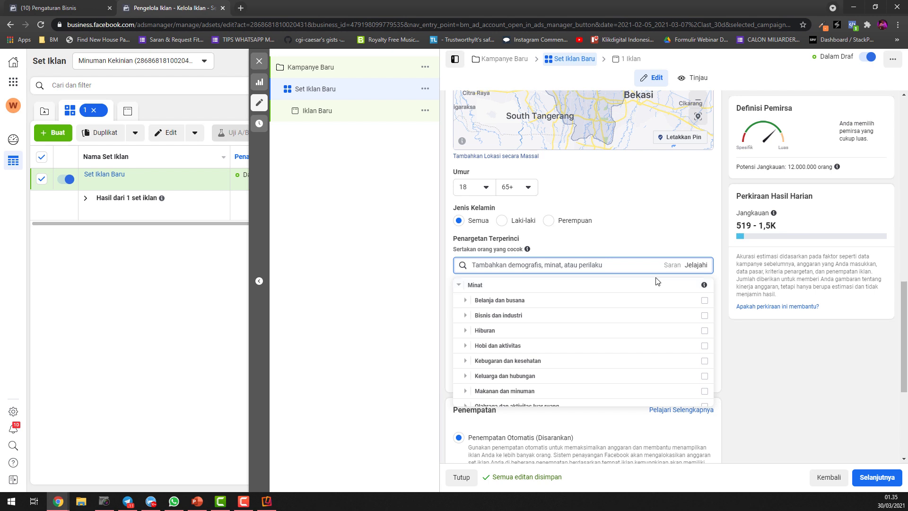
click(716, 253)
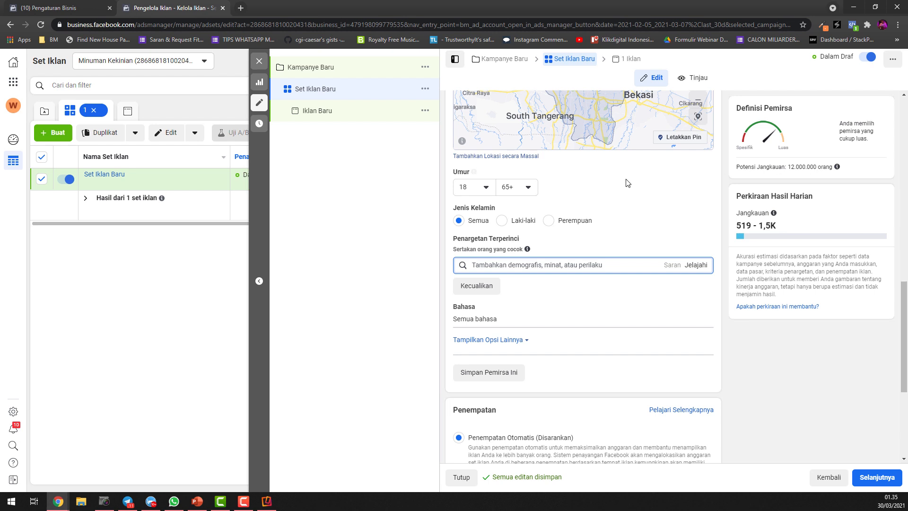
scroll(617, 281, up, 4)
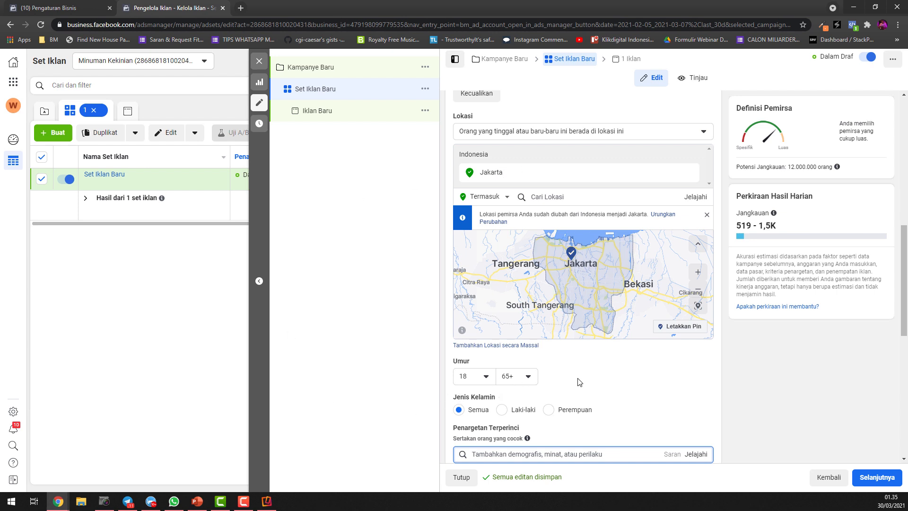
scroll(579, 382, down, 1)
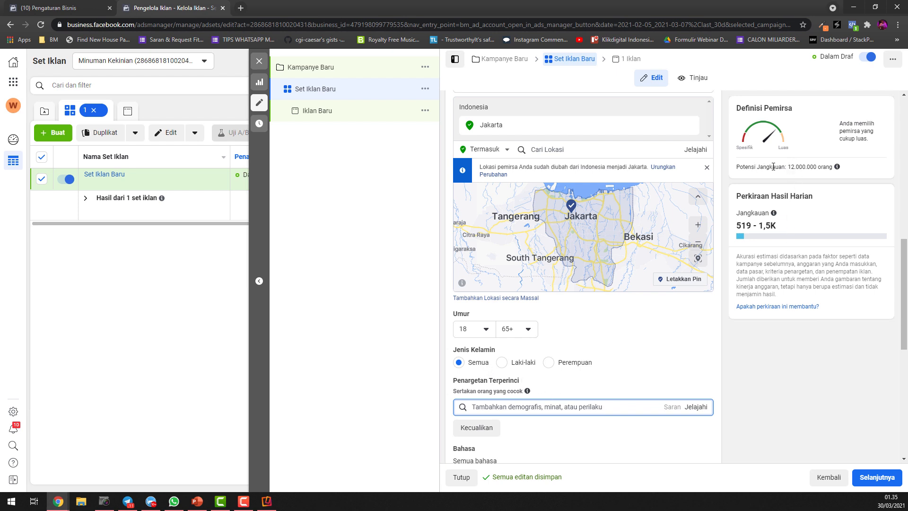
drag(788, 168, 833, 167)
click(808, 164)
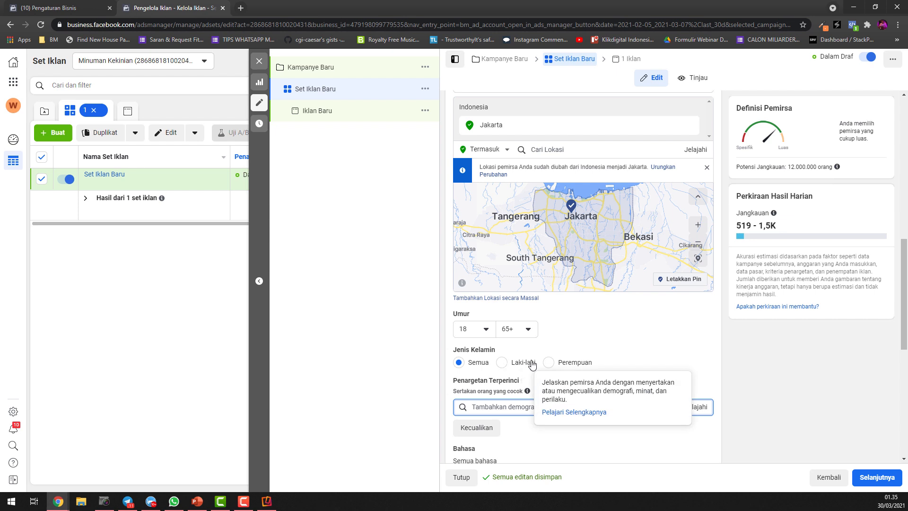
Restrict the audience to women (Perempuan) aged 20 to 30
click(549, 363)
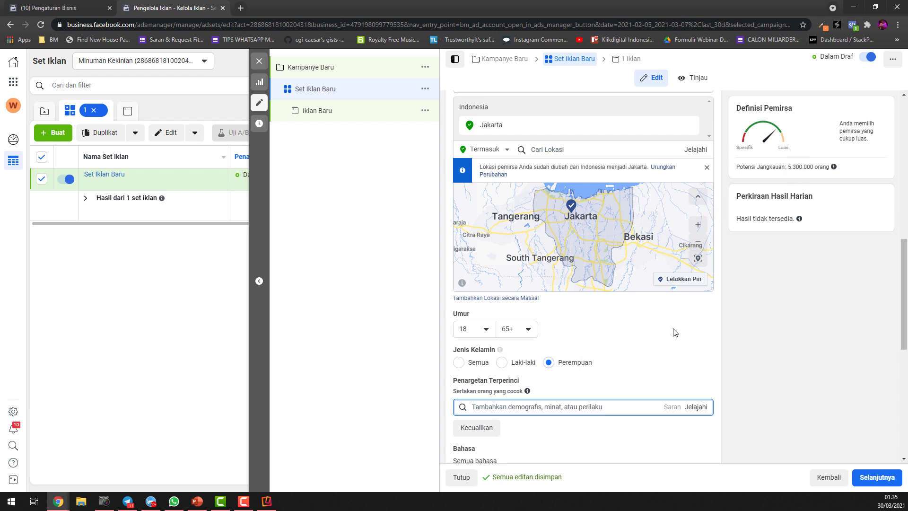
click(474, 332)
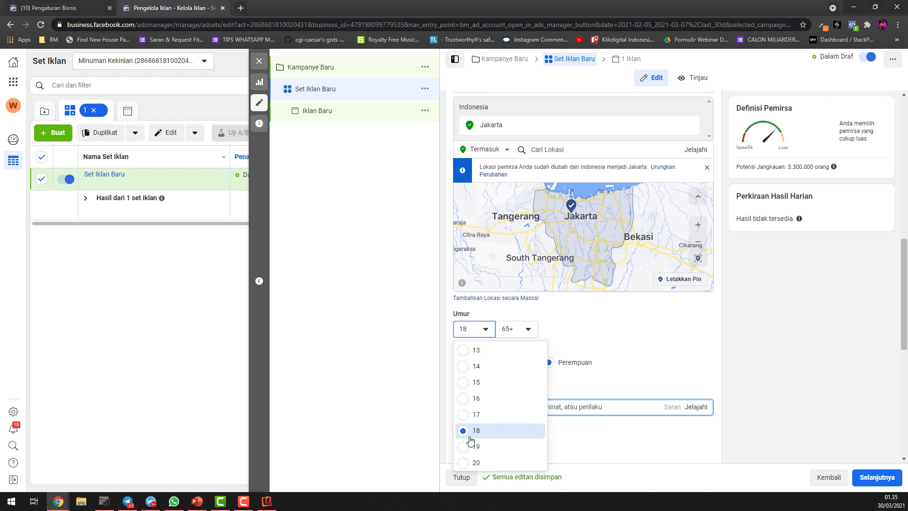
click(462, 464)
click(530, 334)
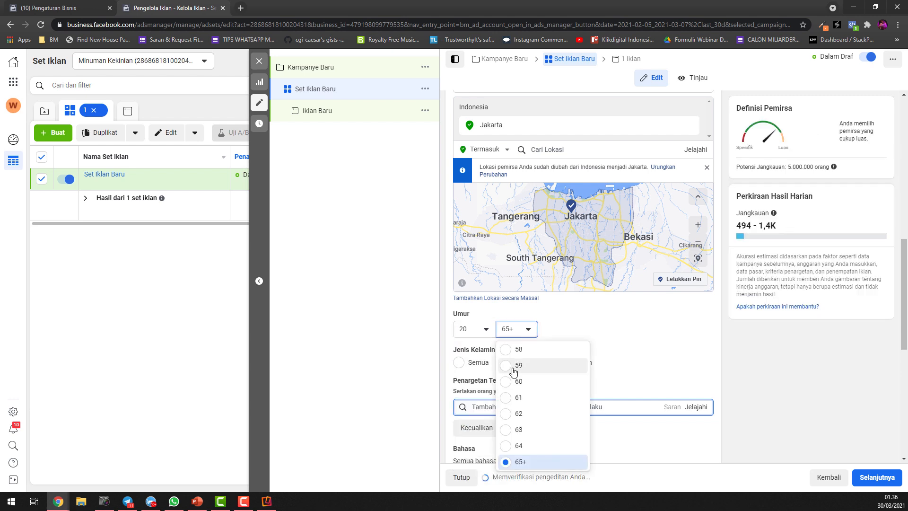
scroll(516, 393, up, 4)
scroll(514, 394, up, 6)
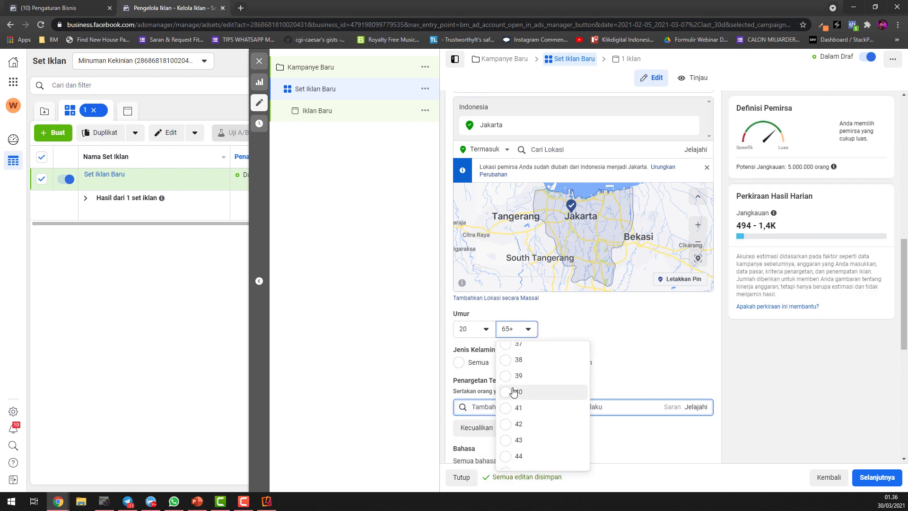
click(518, 371)
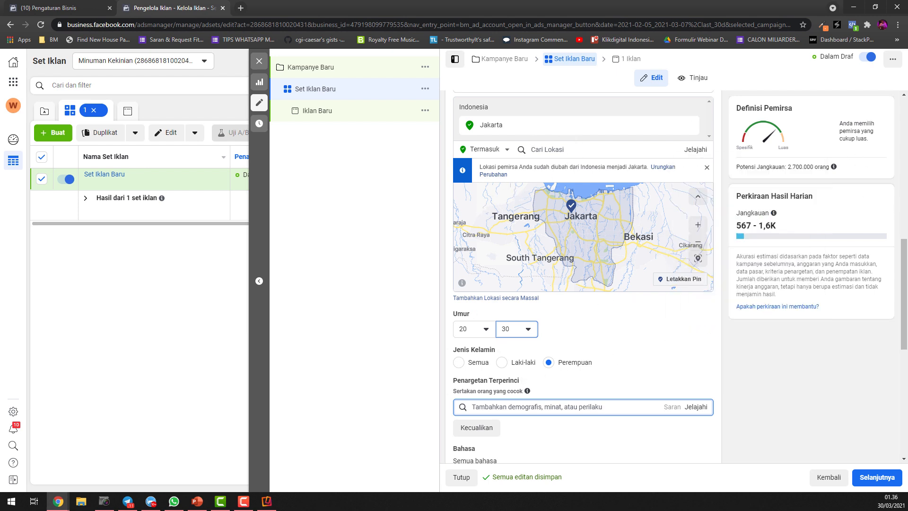
Examine the estimated daily reach for the narrowed audience
drag(737, 196, 813, 195)
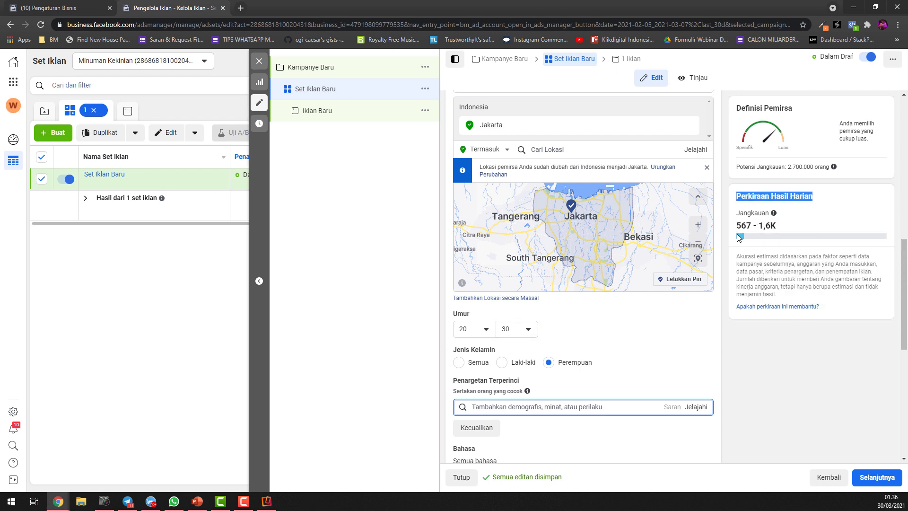
drag(737, 225, 765, 238)
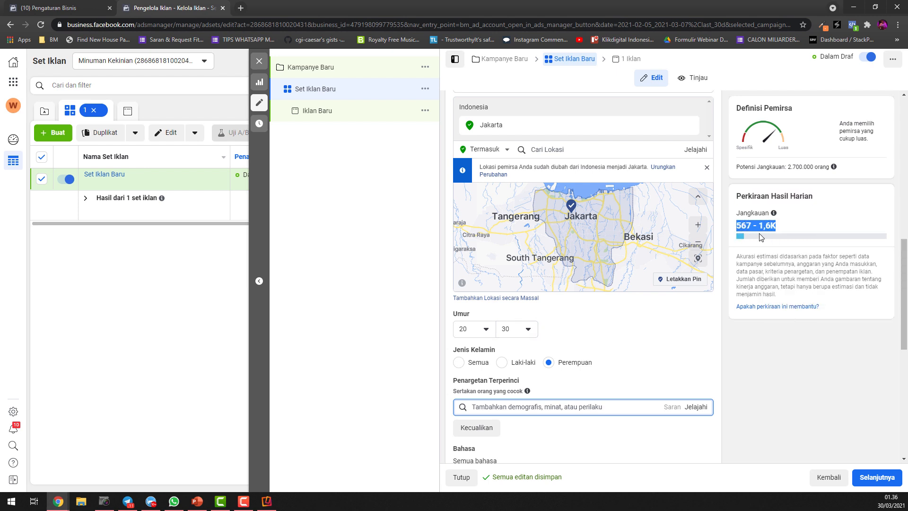
click(761, 237)
mouse_move(840, 170)
key(ctrl+a)
click(850, 196)
drag(736, 201, 798, 235)
click(774, 230)
Try daily budgets of Rp 215.000 and Rp 515.000 to compare the estimated reach, and restore the budget to Rp 15.000
scroll(591, 215, up, 6)
scroll(661, 194, up, 6)
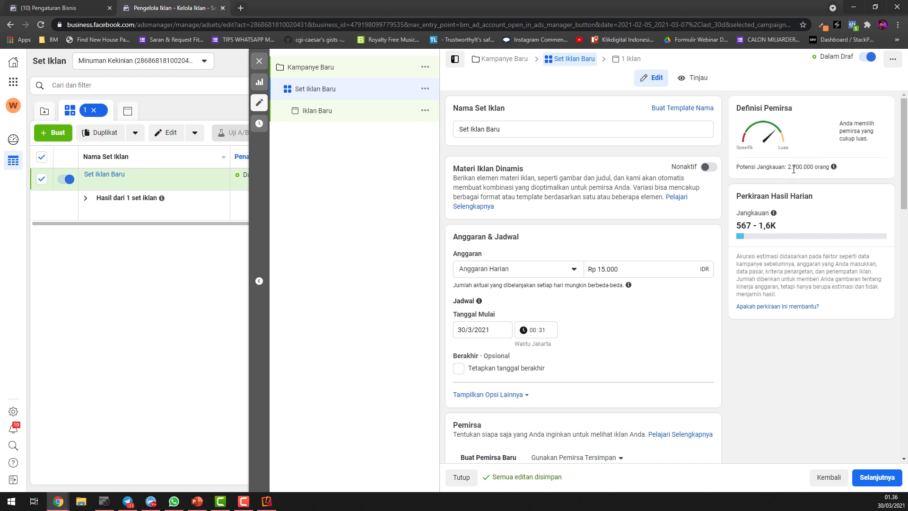
click(598, 269)
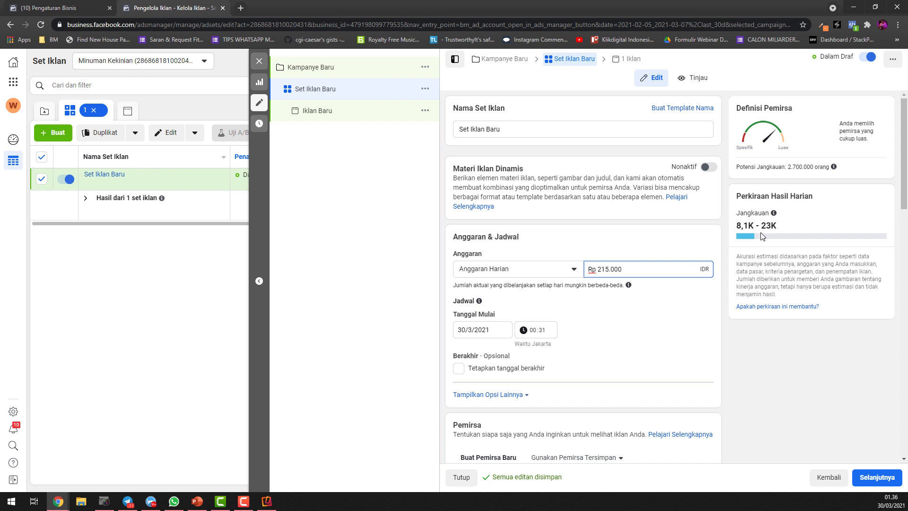
text(2)
key(BackSpace)
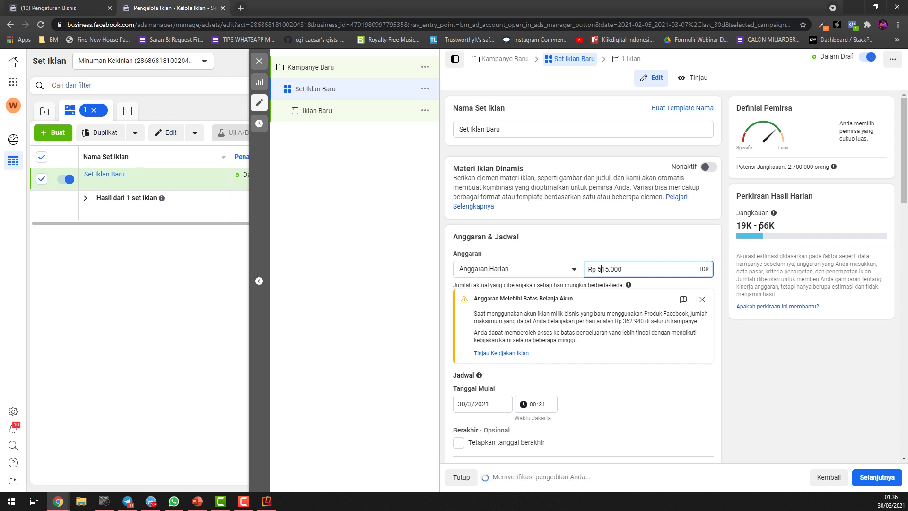
key(BackSpace)
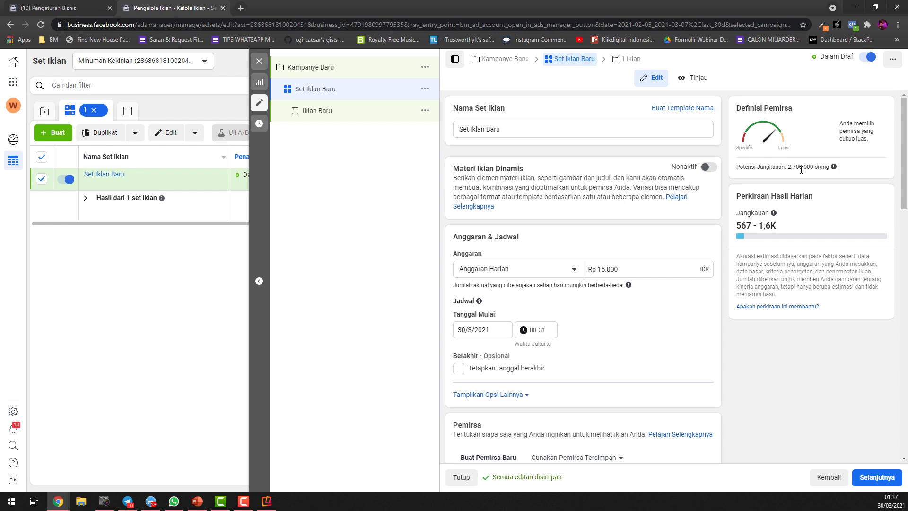
Review the ad set's budget, schedule, location, age and gender settings alongside the estimated daily reach
scroll(782, 191, down, 2)
scroll(590, 230, down, 7)
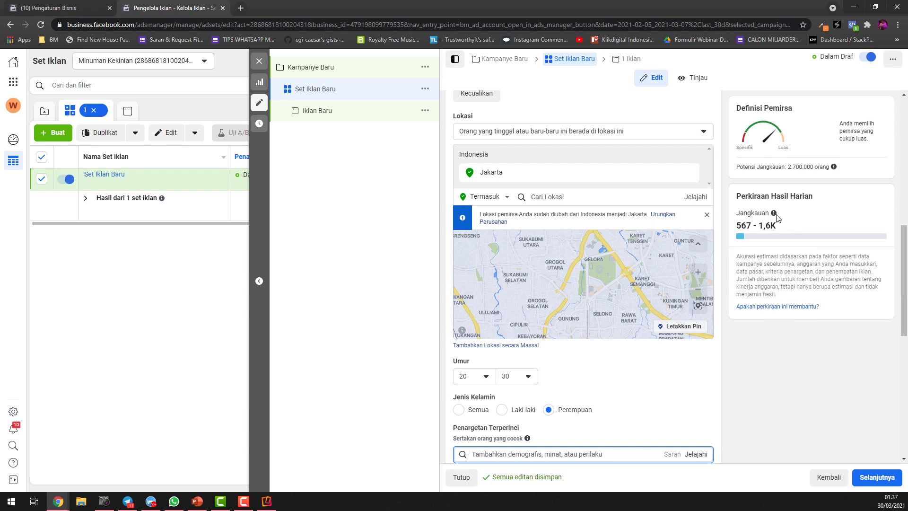
scroll(770, 208, up, 4)
scroll(774, 197, up, 2)
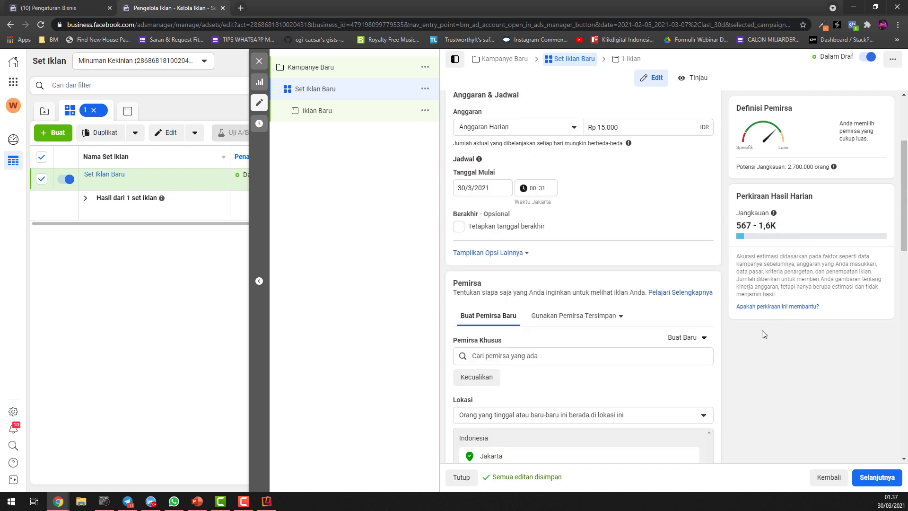
scroll(661, 299, down, 15)
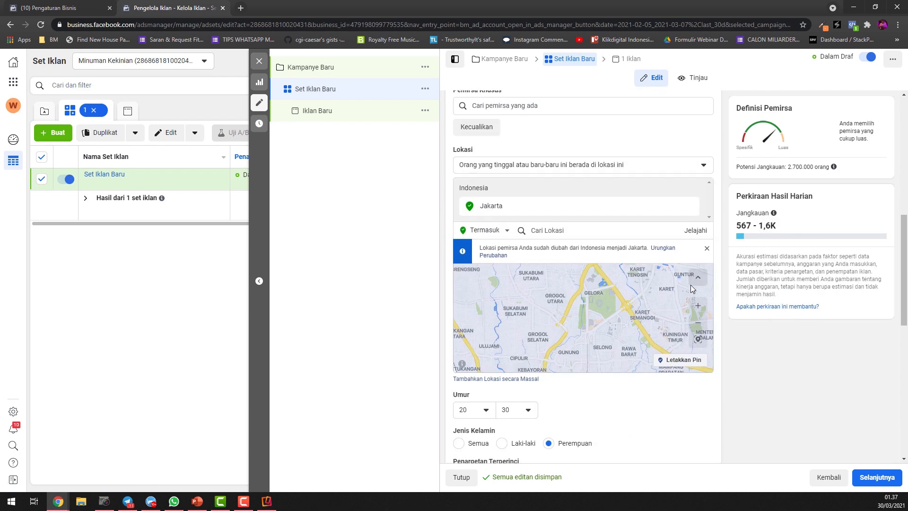
scroll(728, 298, up, 14)
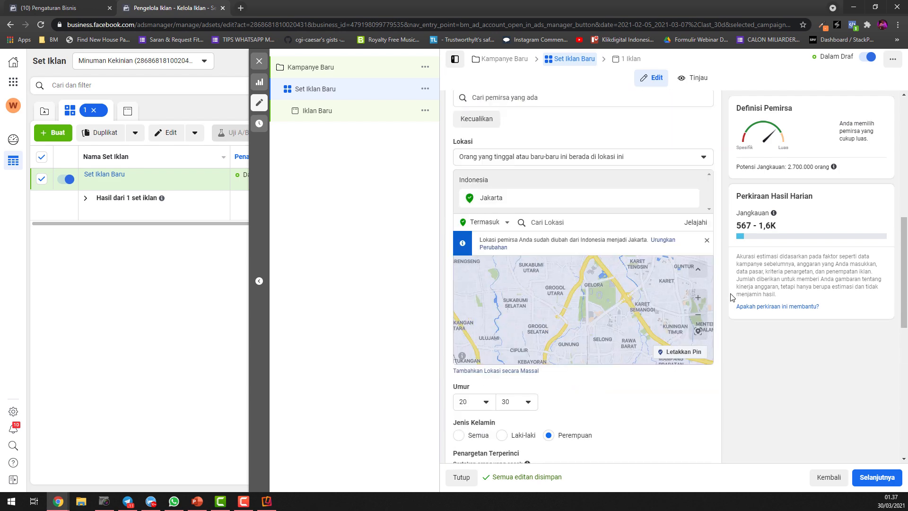
scroll(650, 197, up, 2)
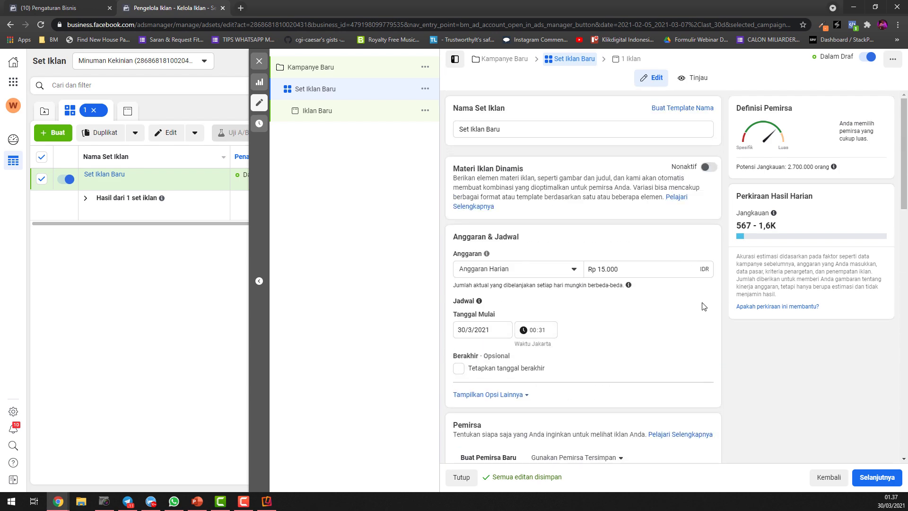
Switch the ad set's placement from automatic to Penempatan Manual
scroll(768, 296, down, 7)
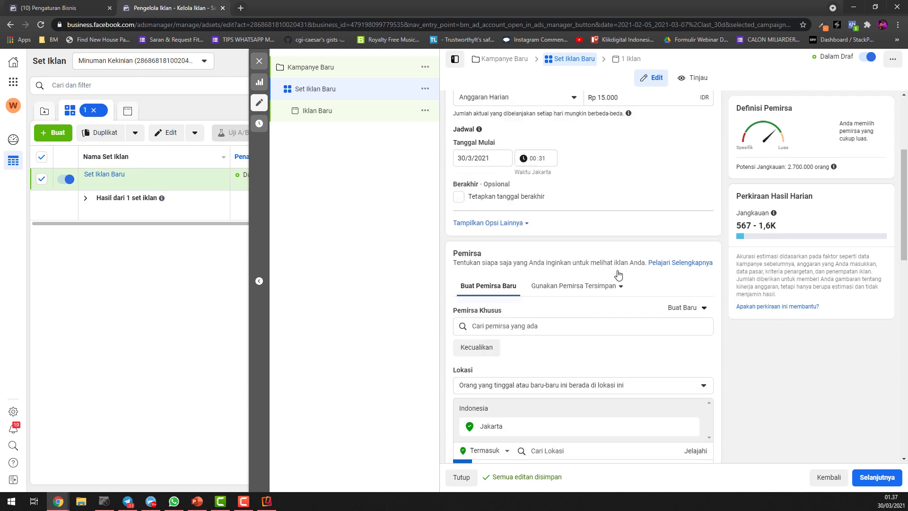
scroll(779, 304, down, 11)
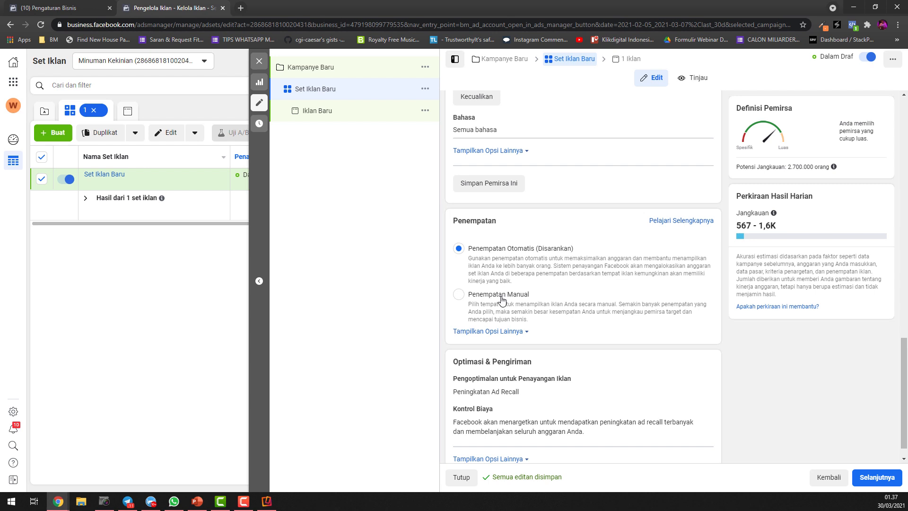
click(458, 296)
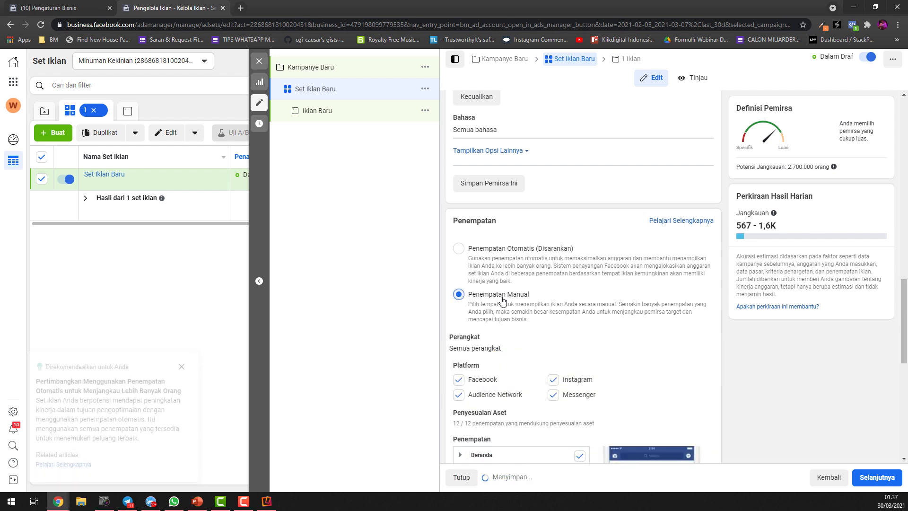
Try limiting the manual placement to the Facebook platform only, and restore Instagram, Messenger and Audience Network
scroll(611, 296, down, 2)
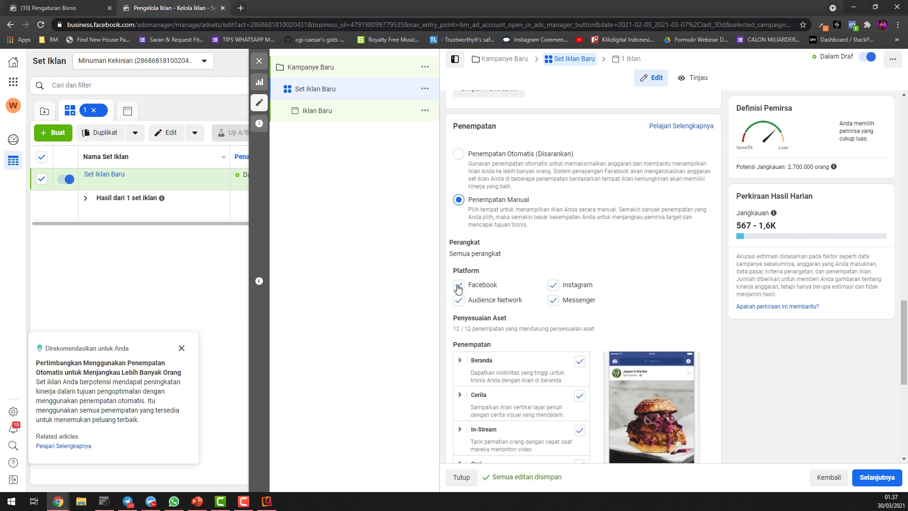
click(554, 286)
click(554, 301)
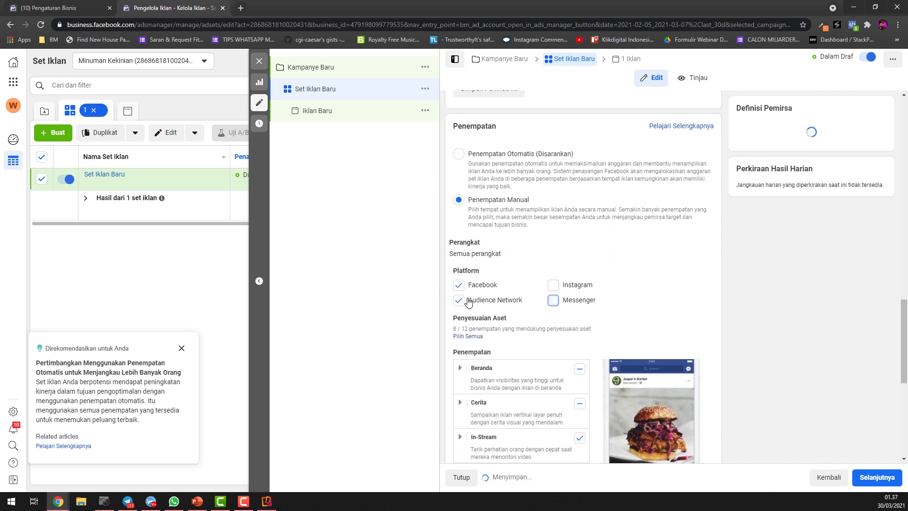
click(458, 301)
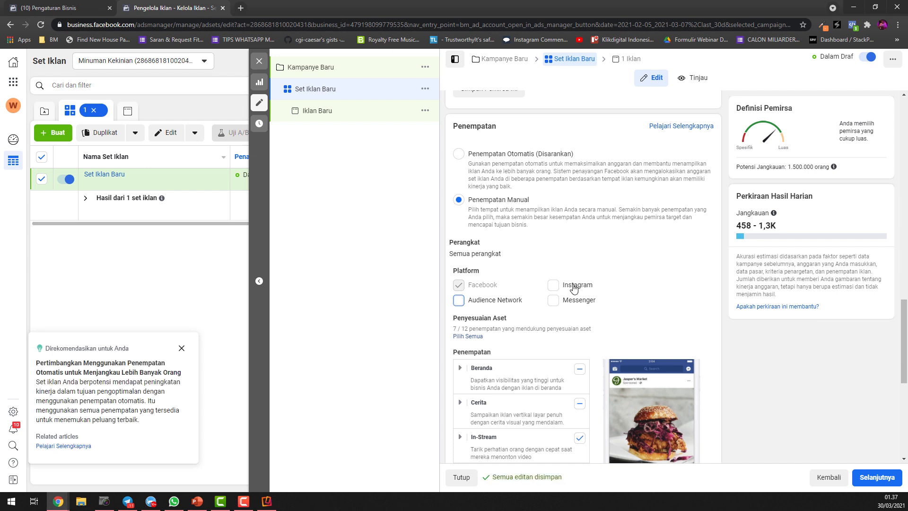
click(457, 302)
click(553, 285)
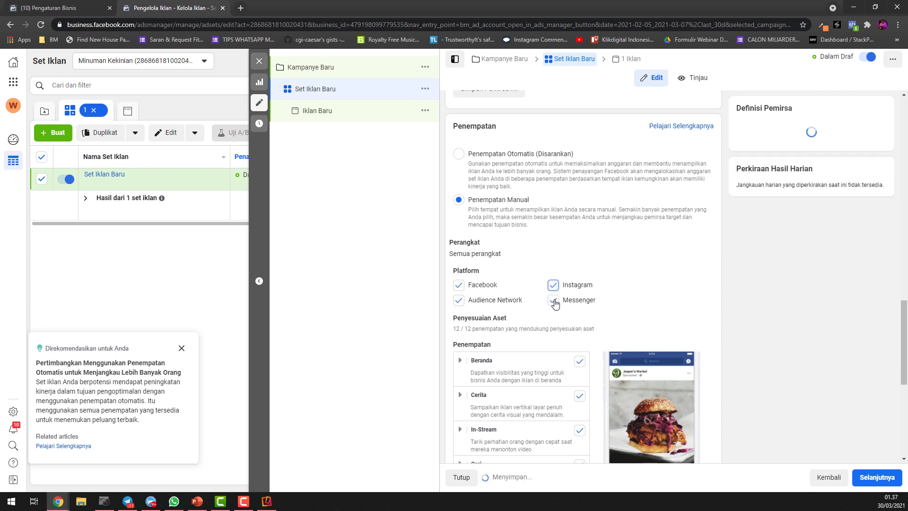
Exclude Audience Network and Messenger, try Instagram alone, and keep Facebook and Instagram as the ad platforms
click(458, 300)
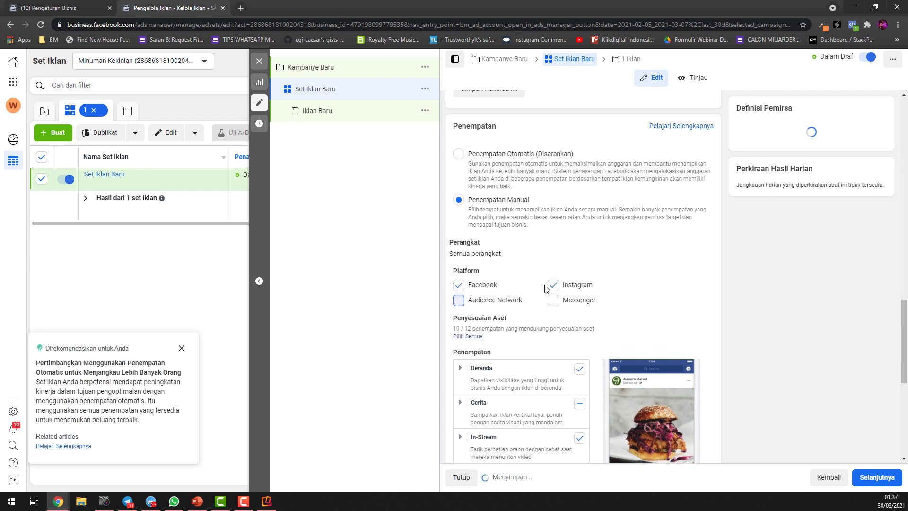
click(458, 284)
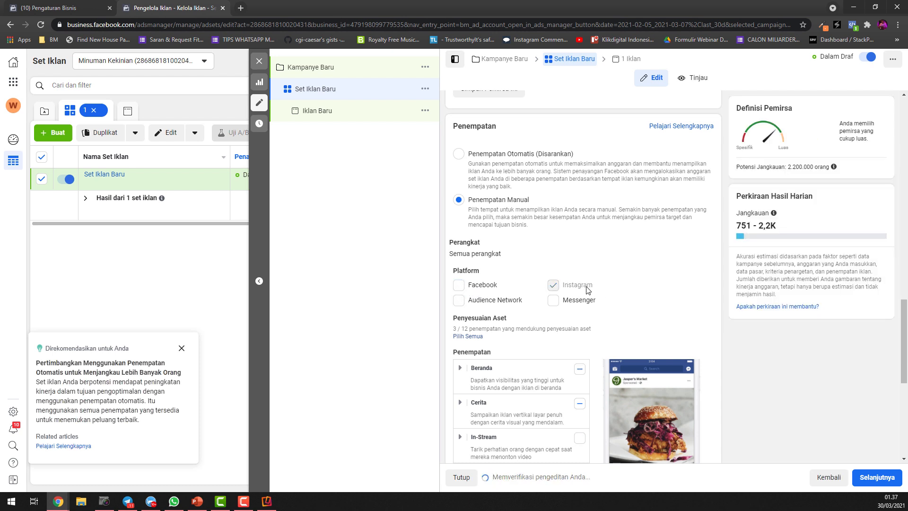
click(458, 285)
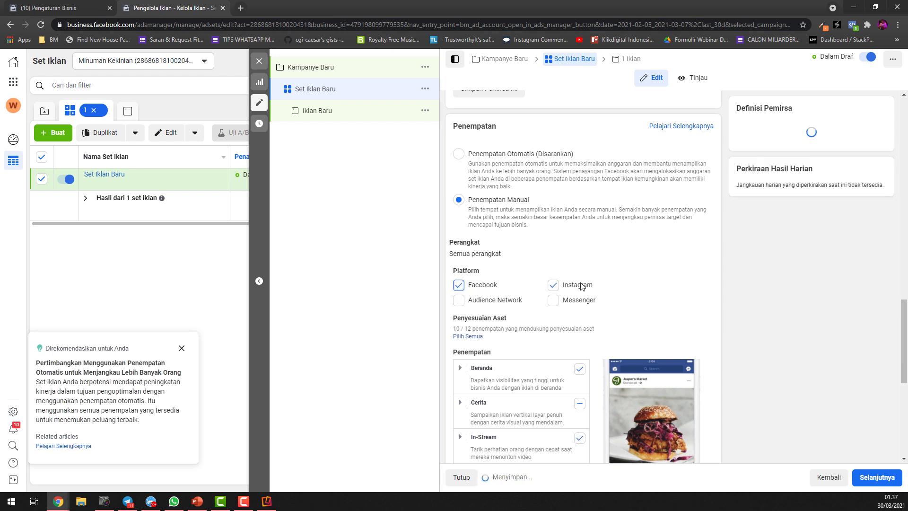
Review the individual placement categories and the Optimasi & Pengiriman settings of the ad set
scroll(639, 282, down, 2)
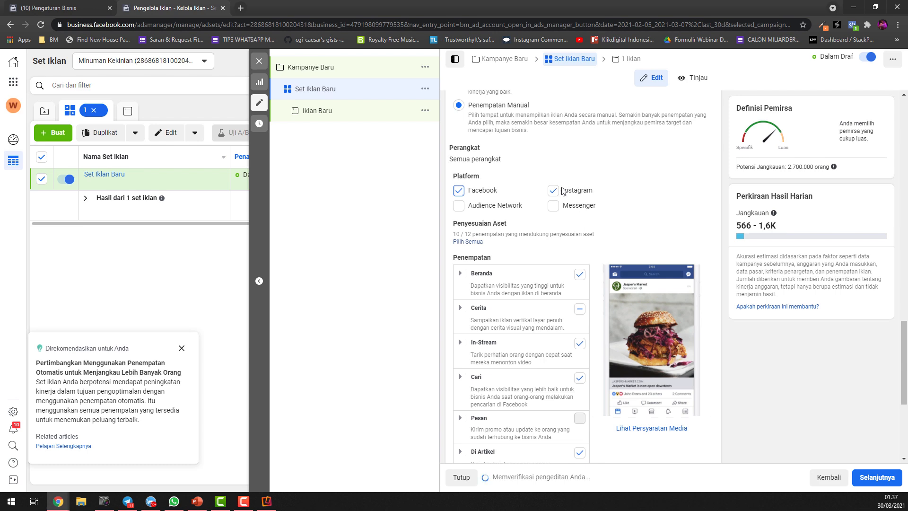
scroll(572, 284, down, 3)
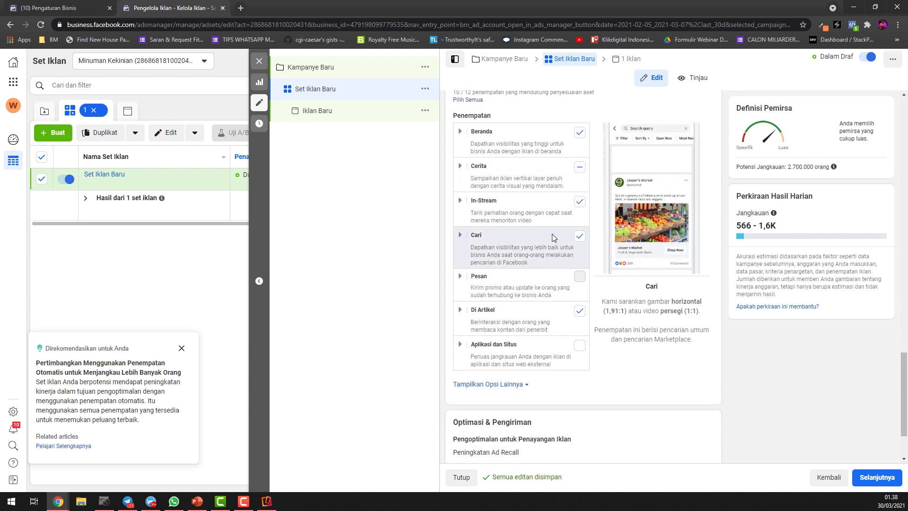
scroll(563, 212, up, 2)
scroll(567, 227, down, 4)
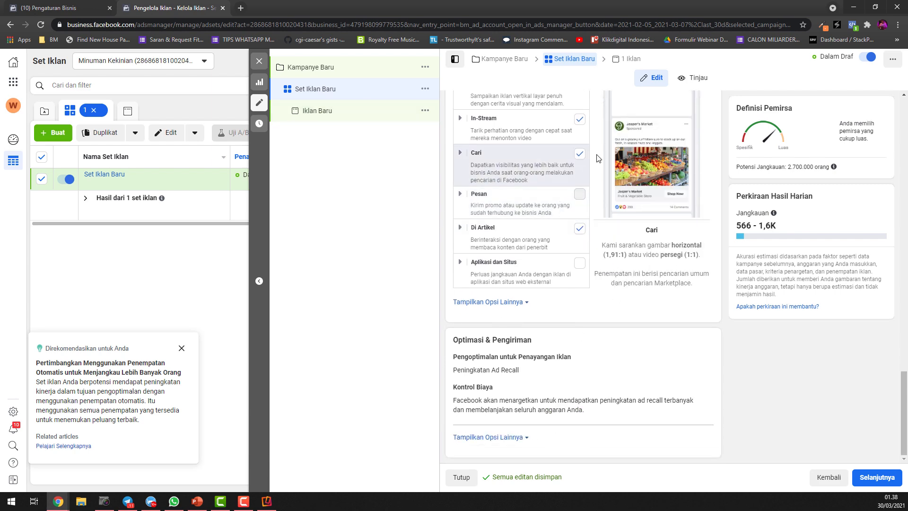
scroll(648, 147, up, 3)
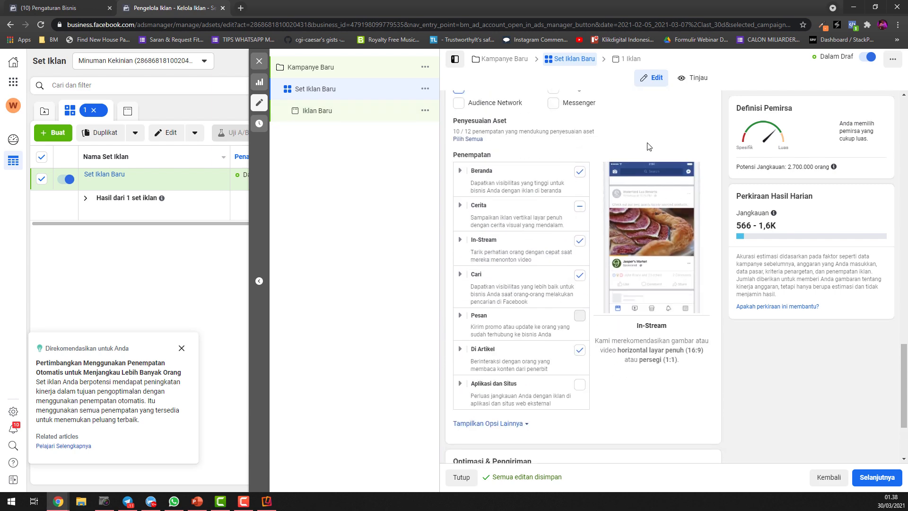
Open the ad Iklan Baru, inspect its available Facebook pages and Instagram accounts, and dismiss the placement tip
click(324, 117)
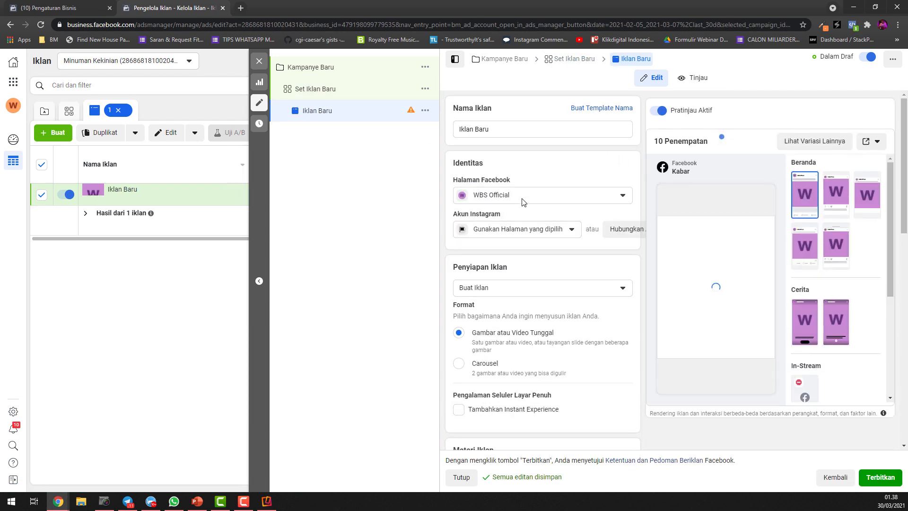
click(534, 198)
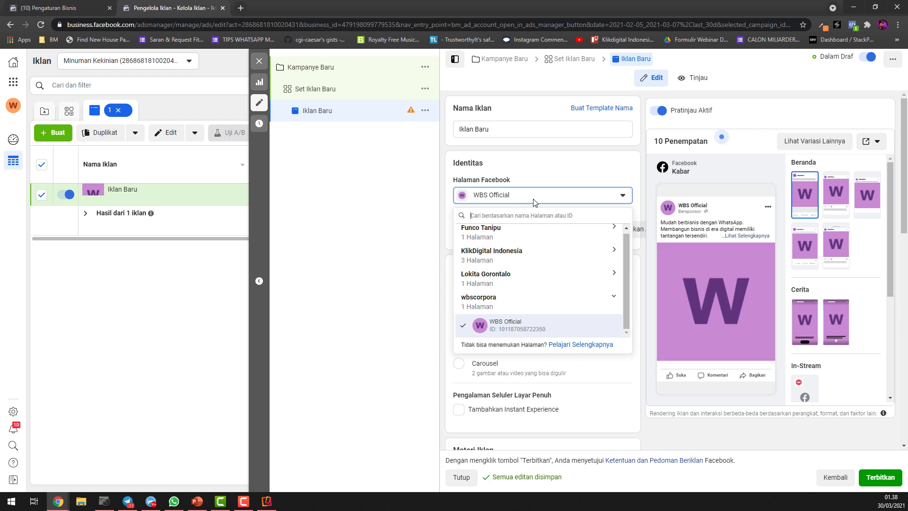
click(536, 198)
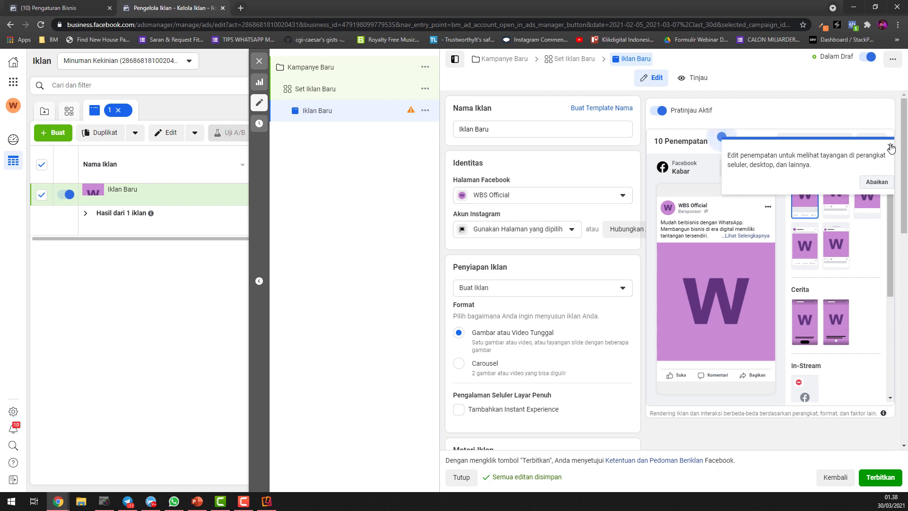
click(523, 229)
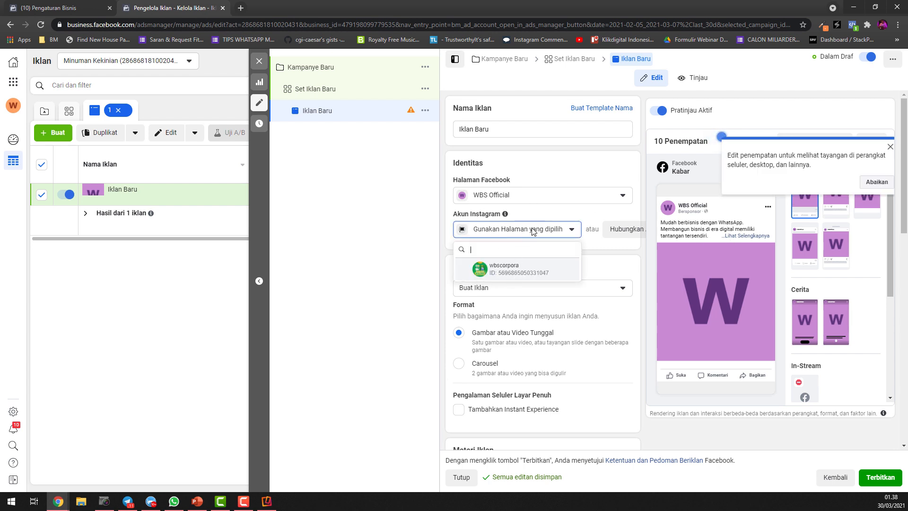
click(533, 231)
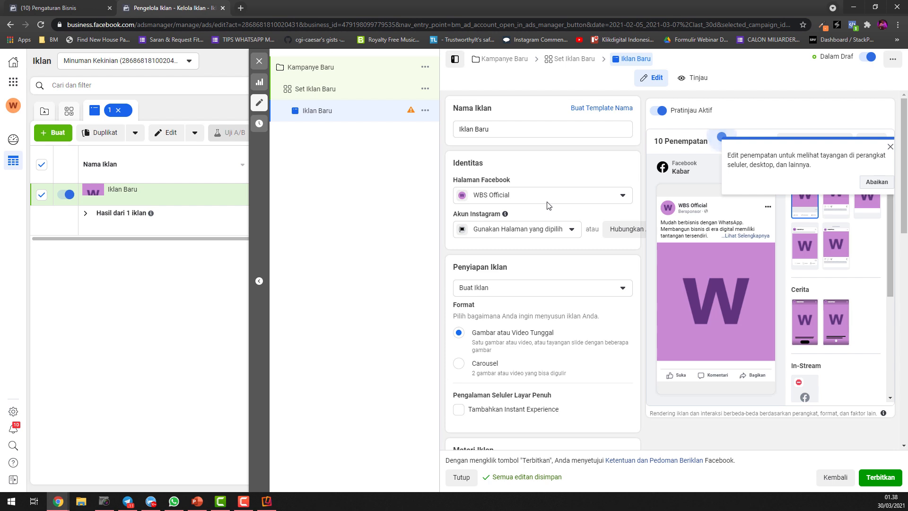
click(891, 148)
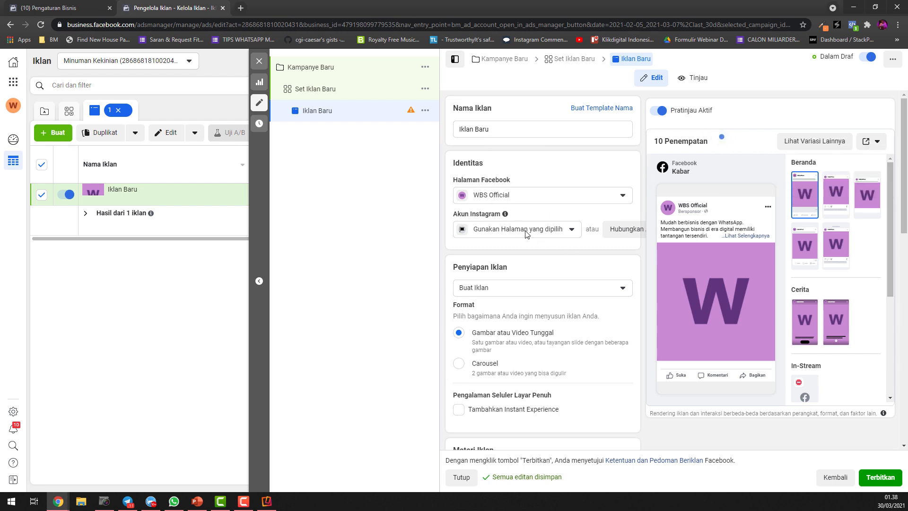
Remove all existing media from the ad's Materi Iklan and inspect the options for adding an image or video
mouse_move(715, 273)
scroll(546, 313, down, 1)
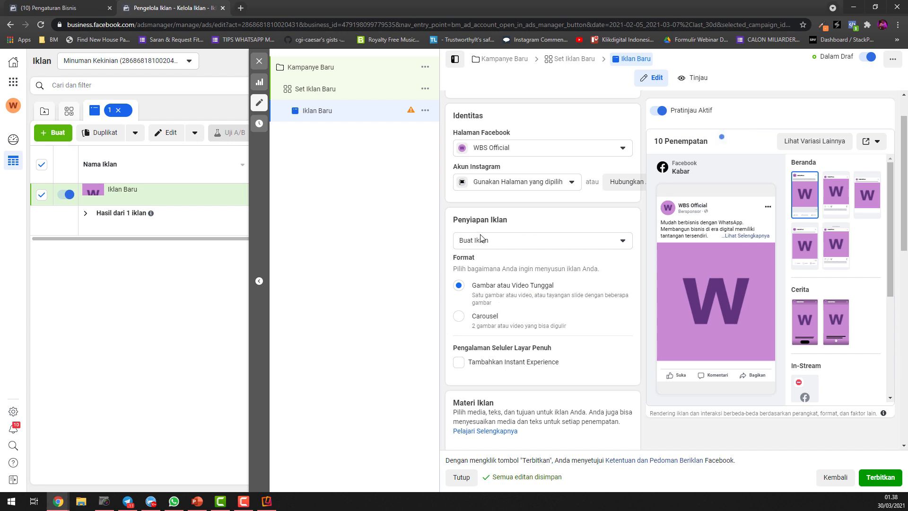
scroll(522, 317, down, 4)
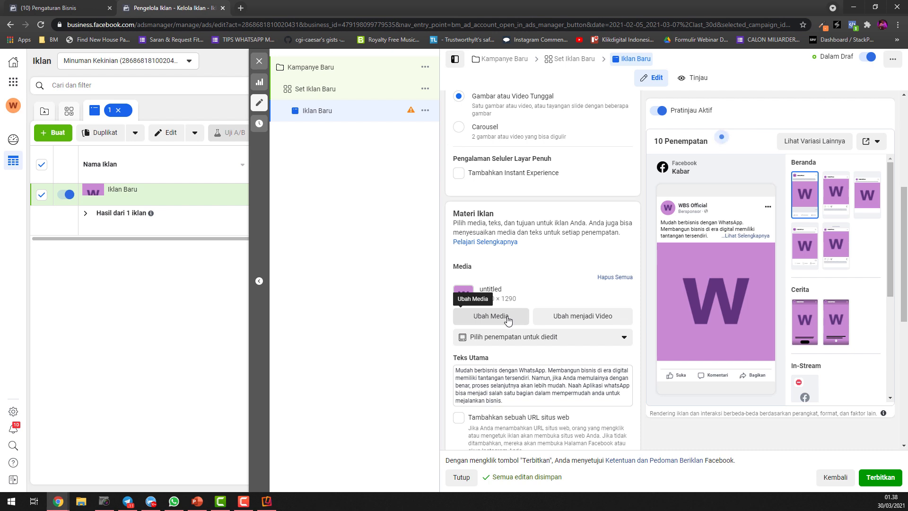
click(613, 278)
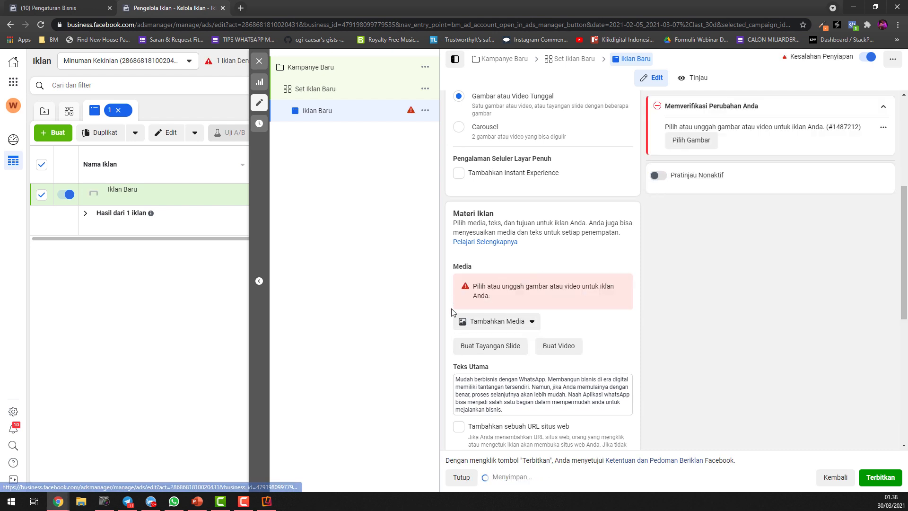
click(507, 326)
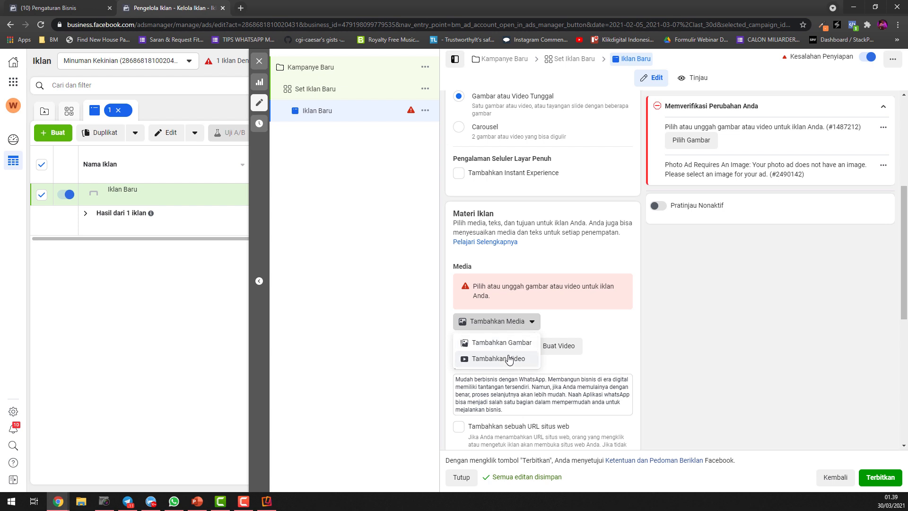
click(566, 322)
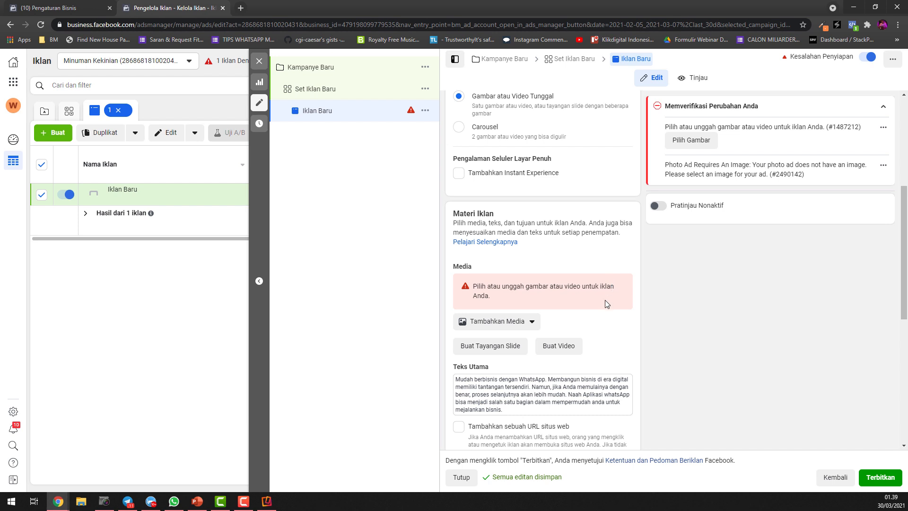
Review the ad's primary text, website URL, language and tracking settings, and return to its identity settings
scroll(620, 334, down, 1)
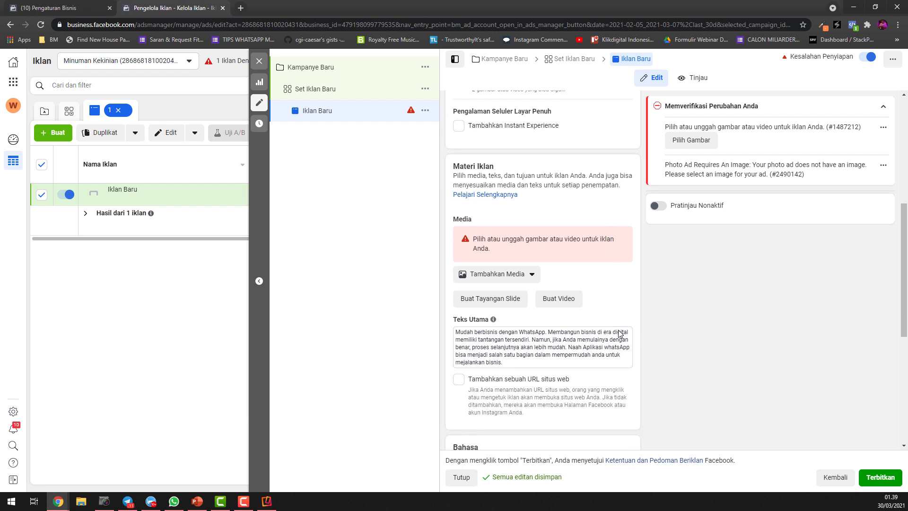
triple_click(504, 347)
scroll(553, 327, down, 3)
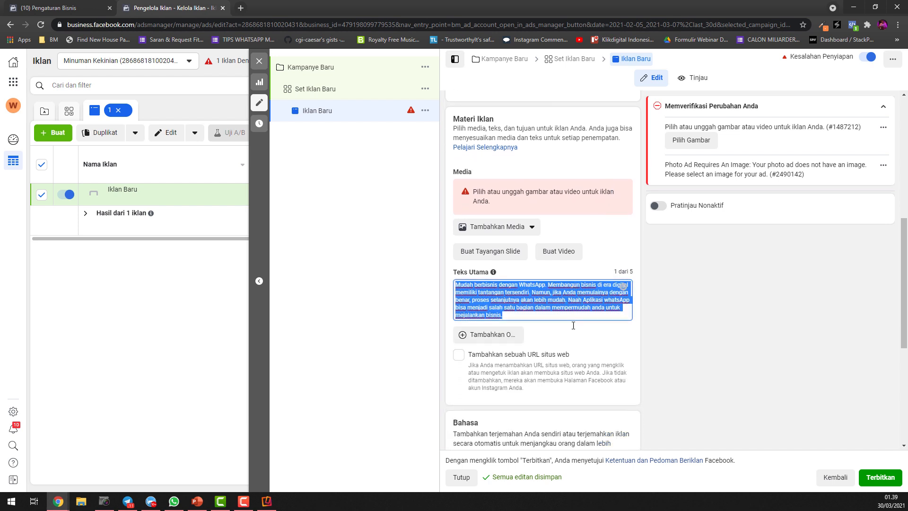
scroll(555, 324, down, 1)
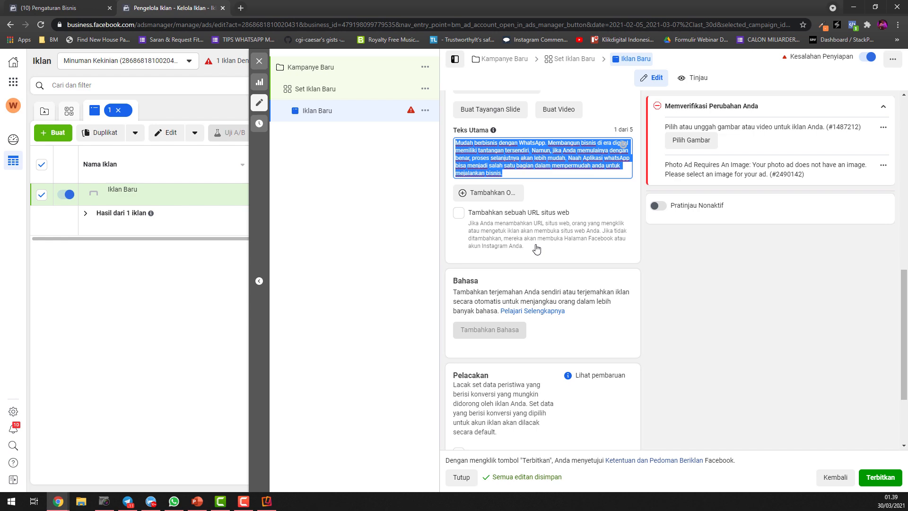
scroll(581, 278, up, 6)
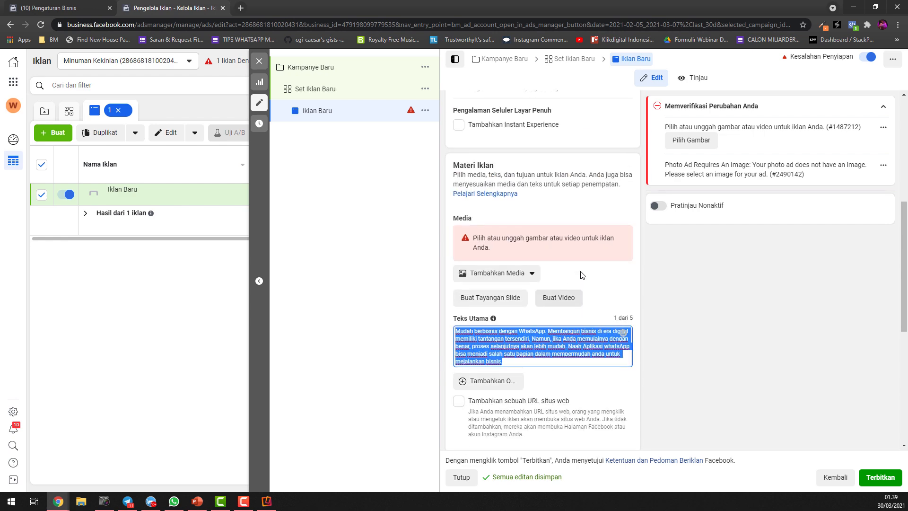
scroll(581, 279, up, 3)
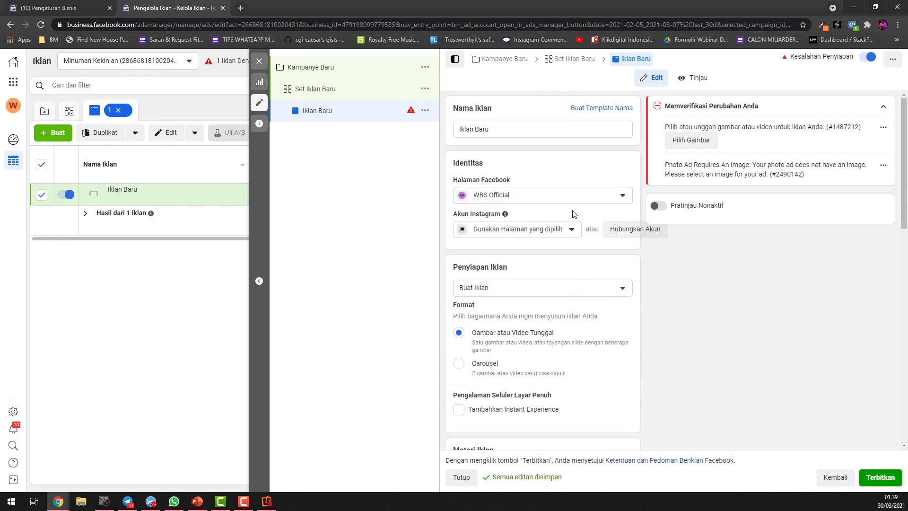